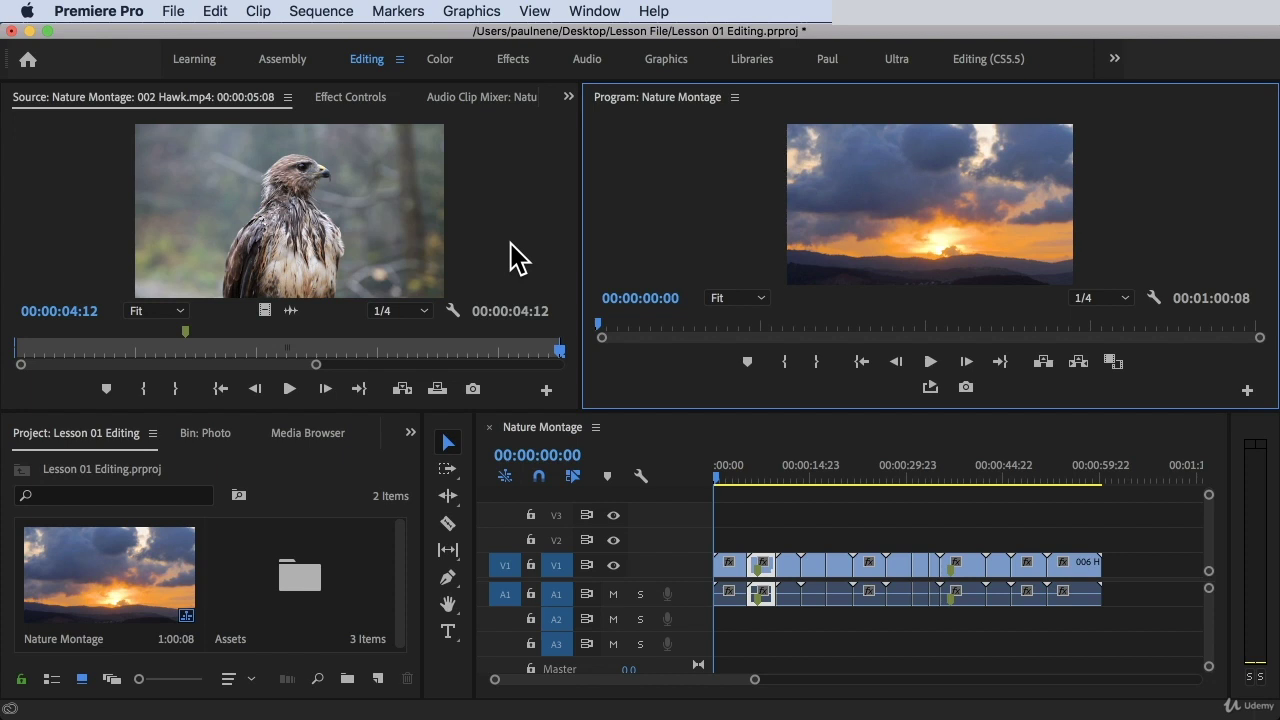
- Switch Premiere Pro to the Editing workspace
click(328, 206)
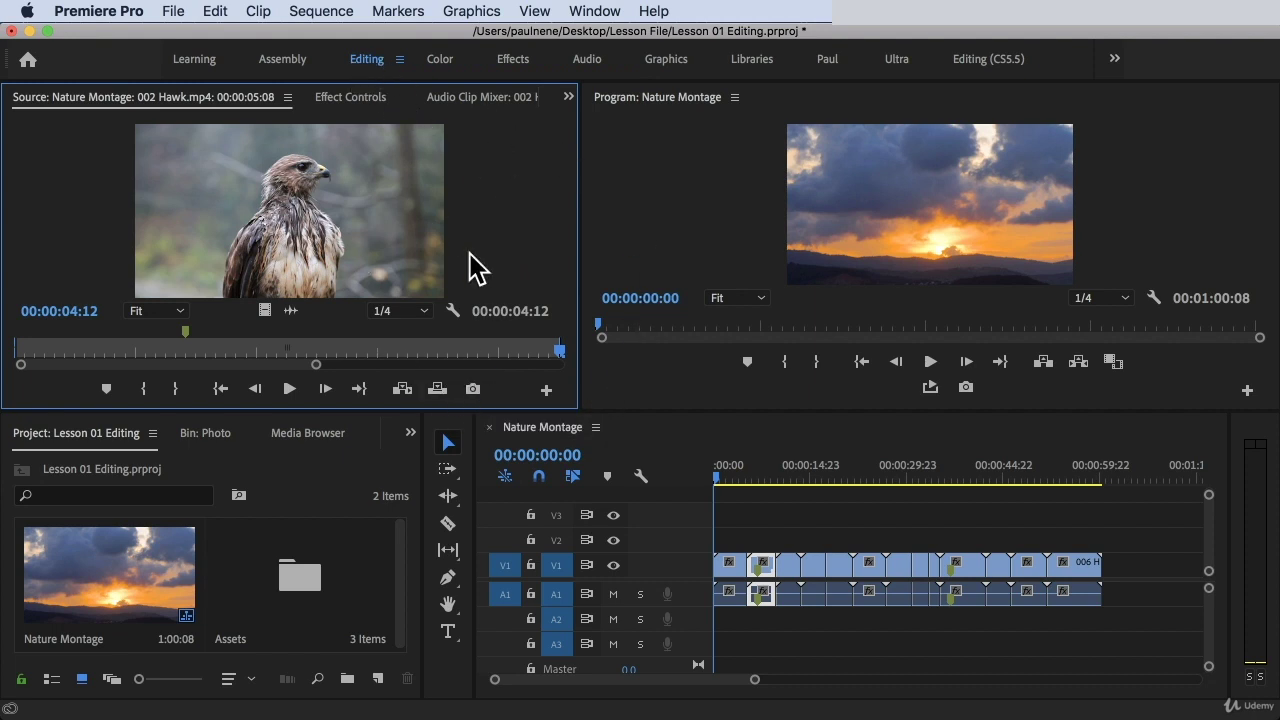
click(592, 12)
mouse_move(605, 35)
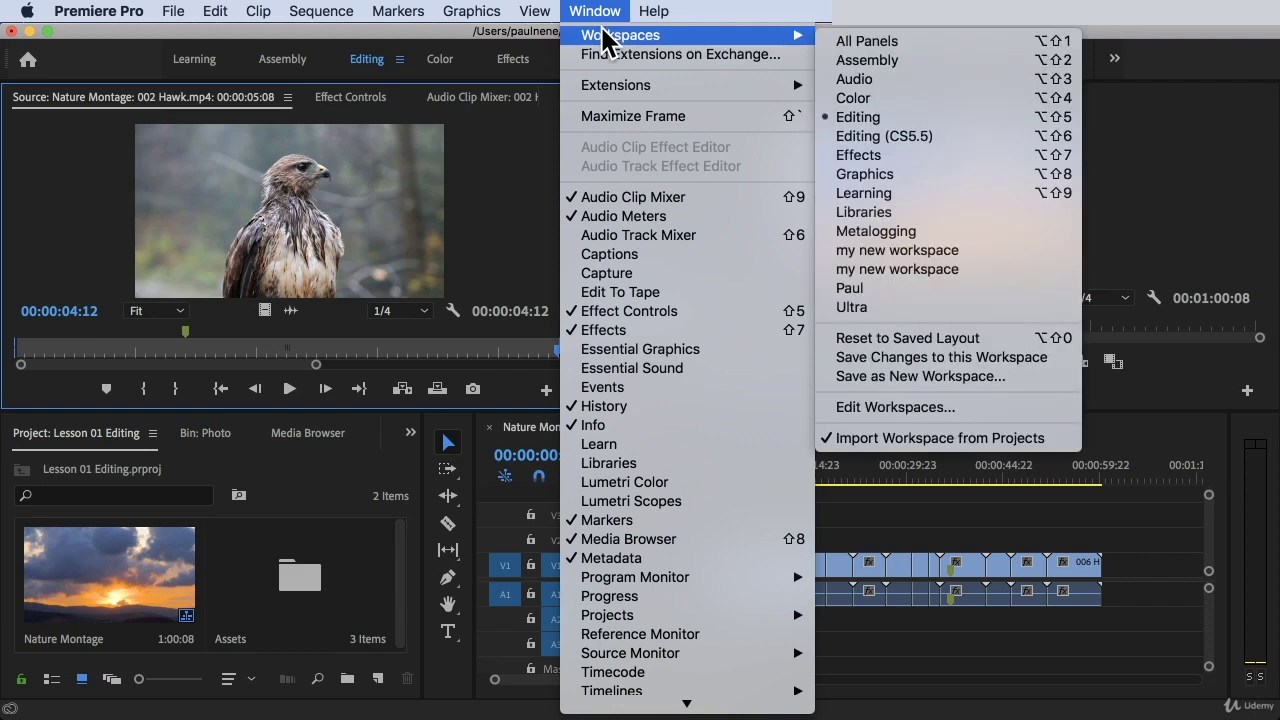
click(890, 125)
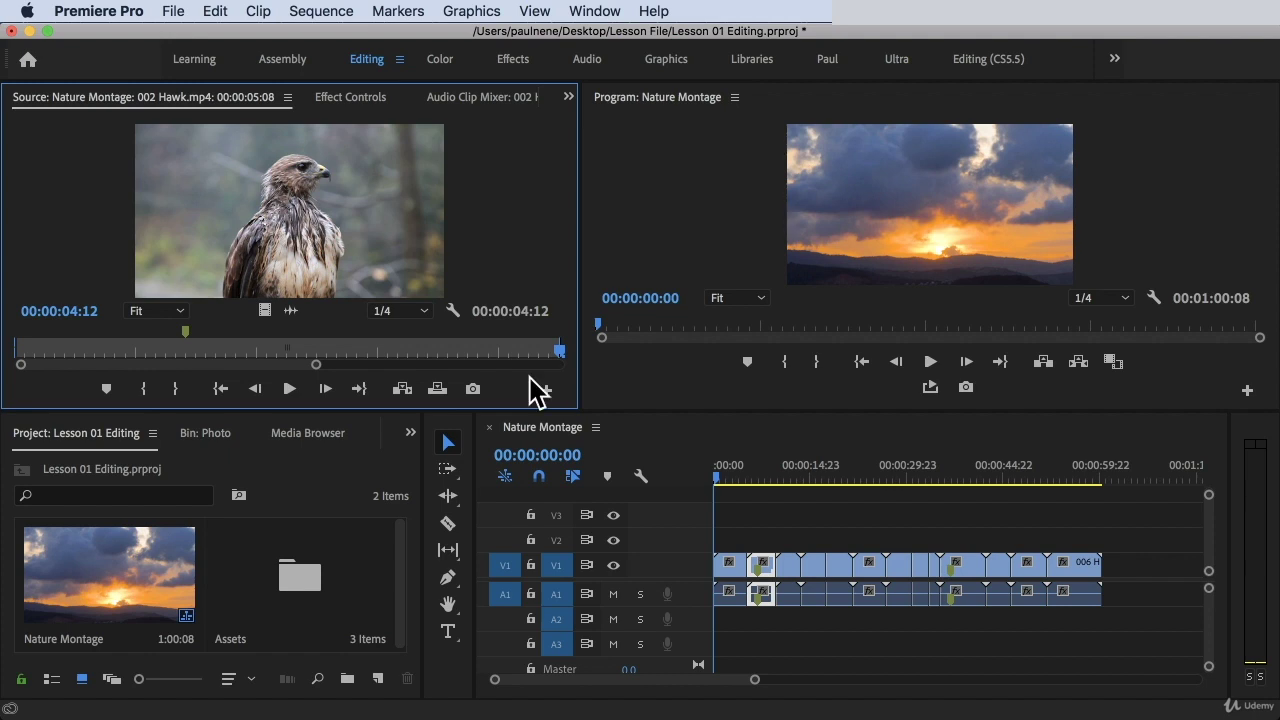
- Reset the Editing workspace to its saved layout, then click into the Source Monitor
click(603, 11)
mouse_move(712, 36)
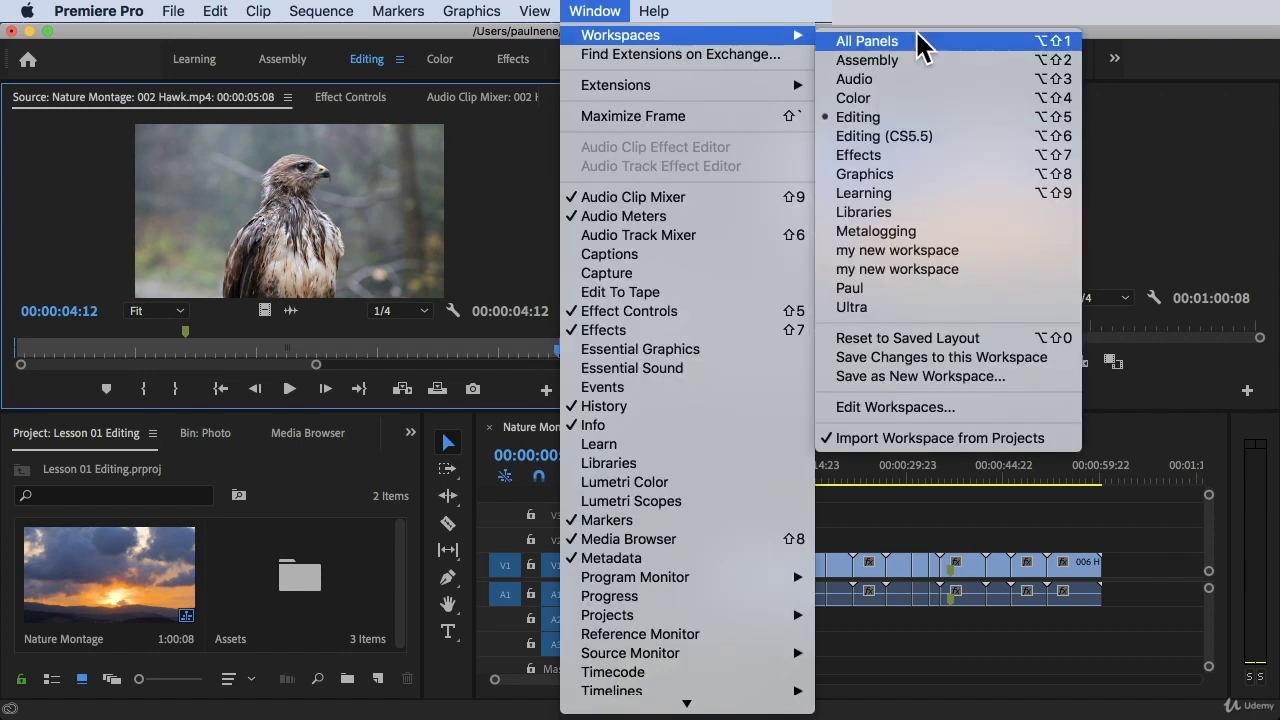
click(921, 340)
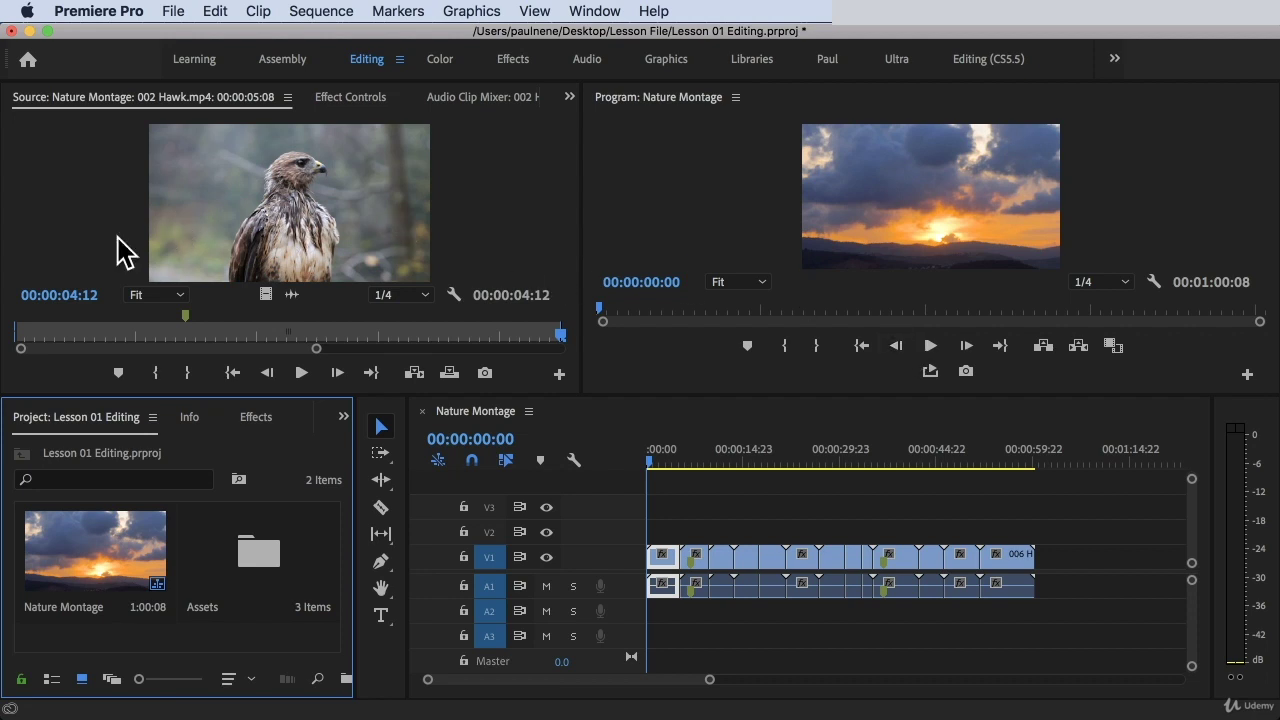
click(118, 238)
- Import the Assets folder from Lesson File via File > Import, creating an Assets 01 bin
click(187, 14)
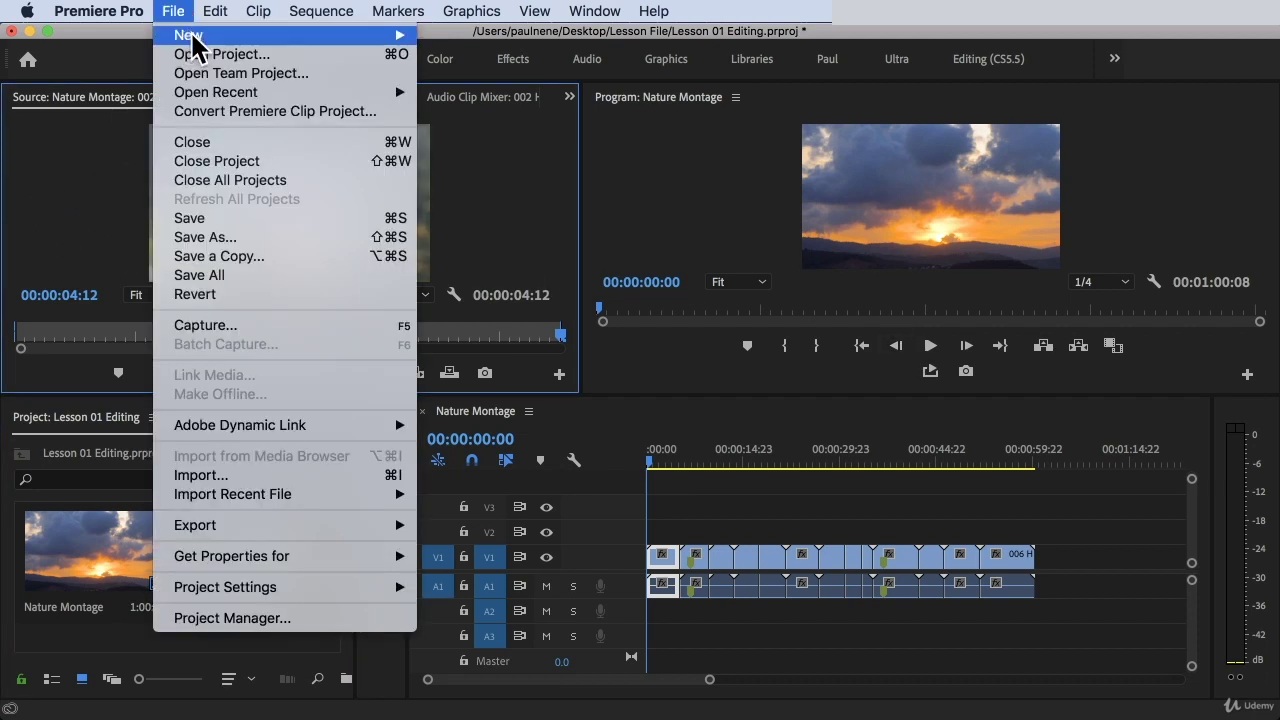
mouse_move(198, 38)
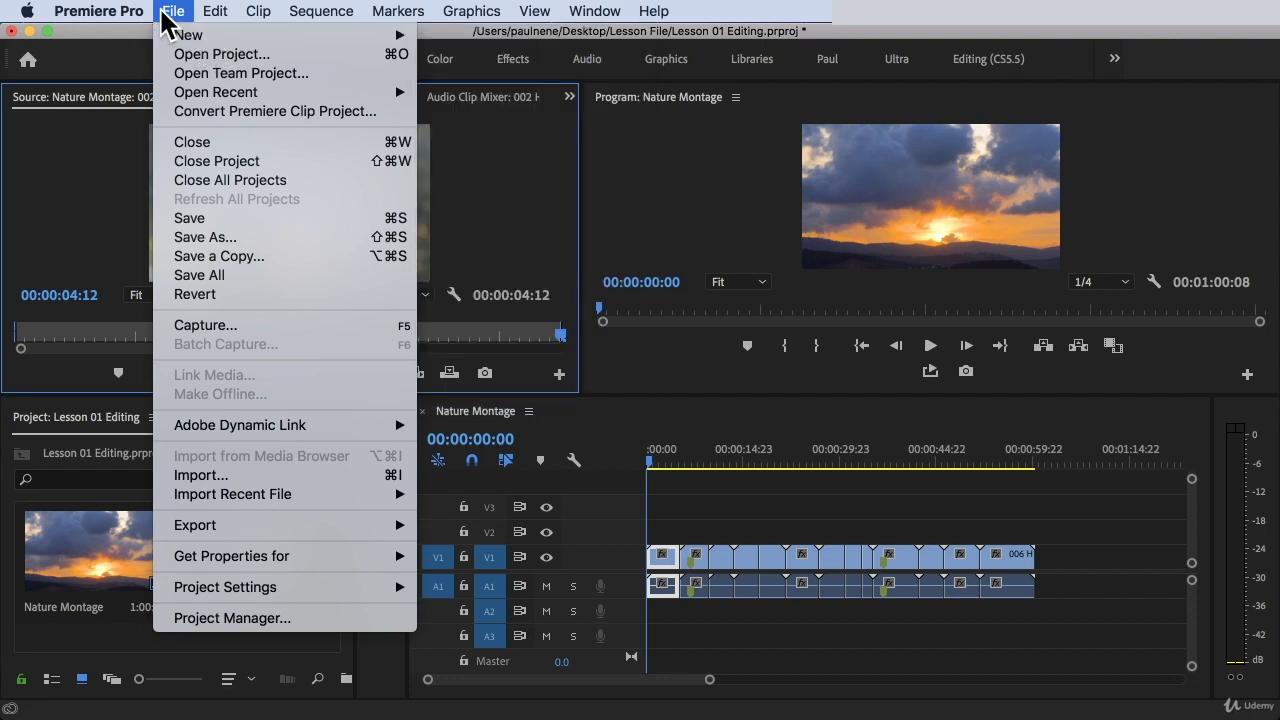
mouse_move(229, 426)
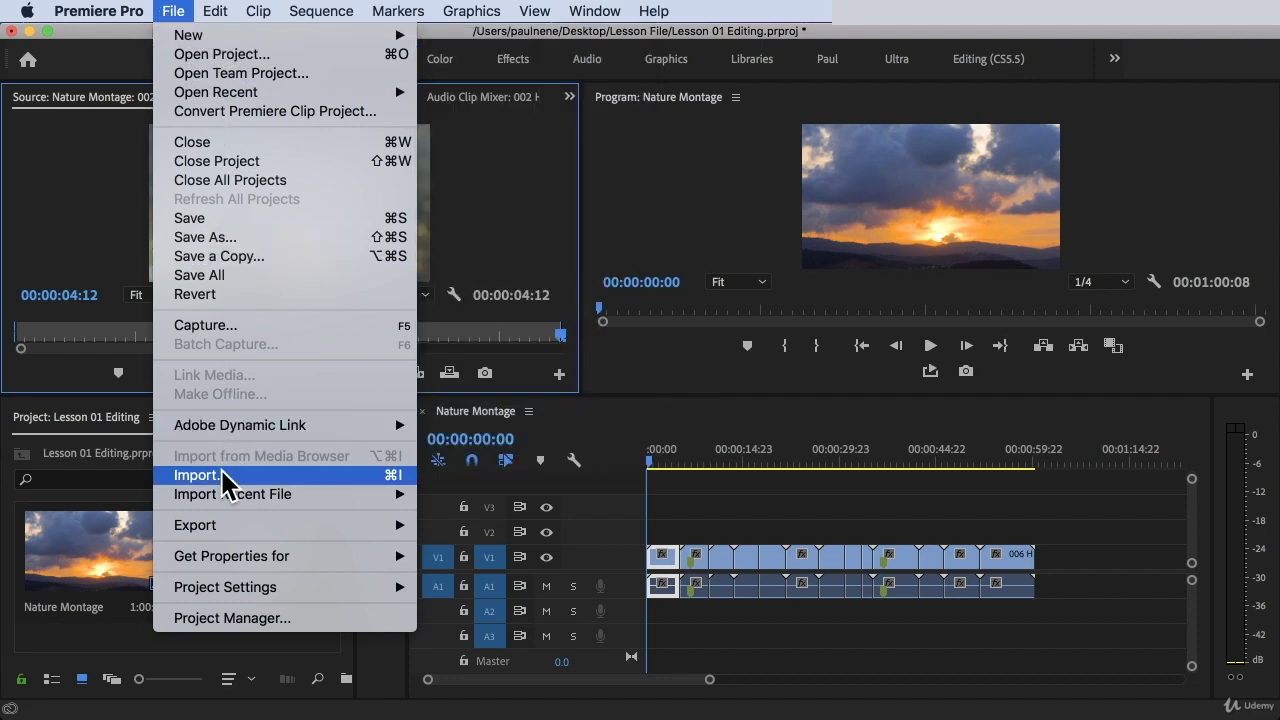
click(221, 475)
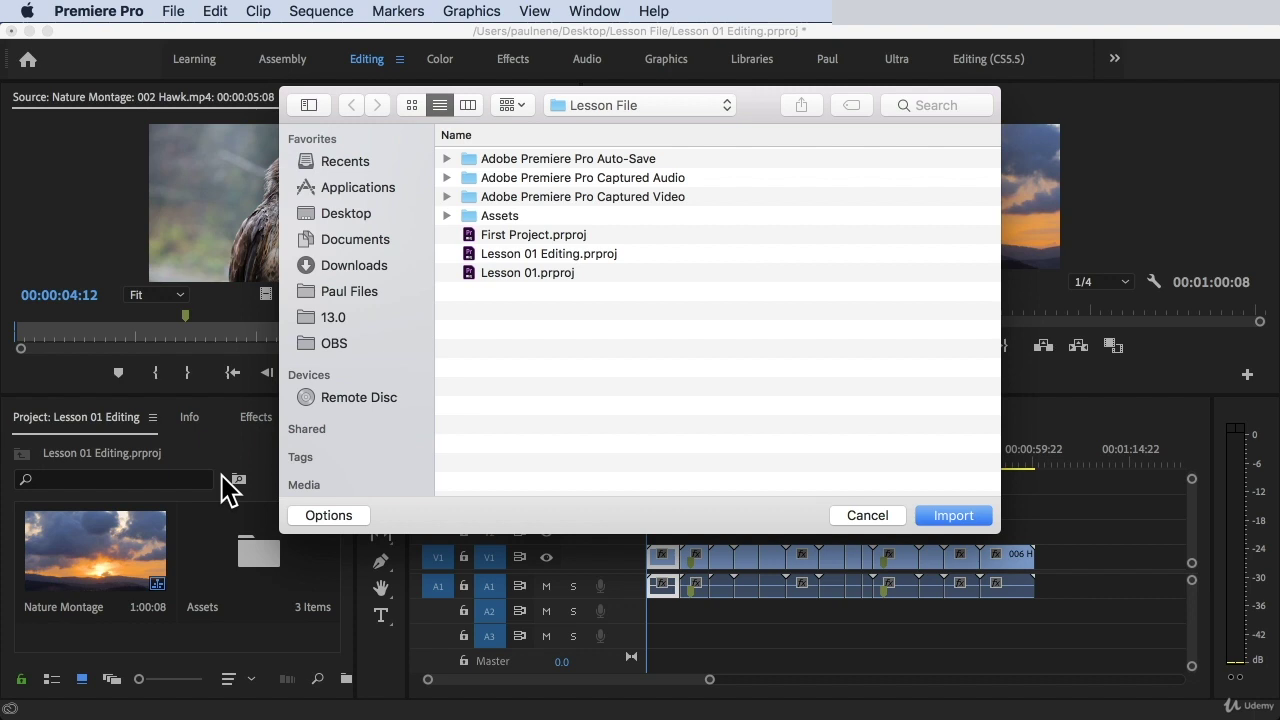
click(510, 163)
click(494, 212)
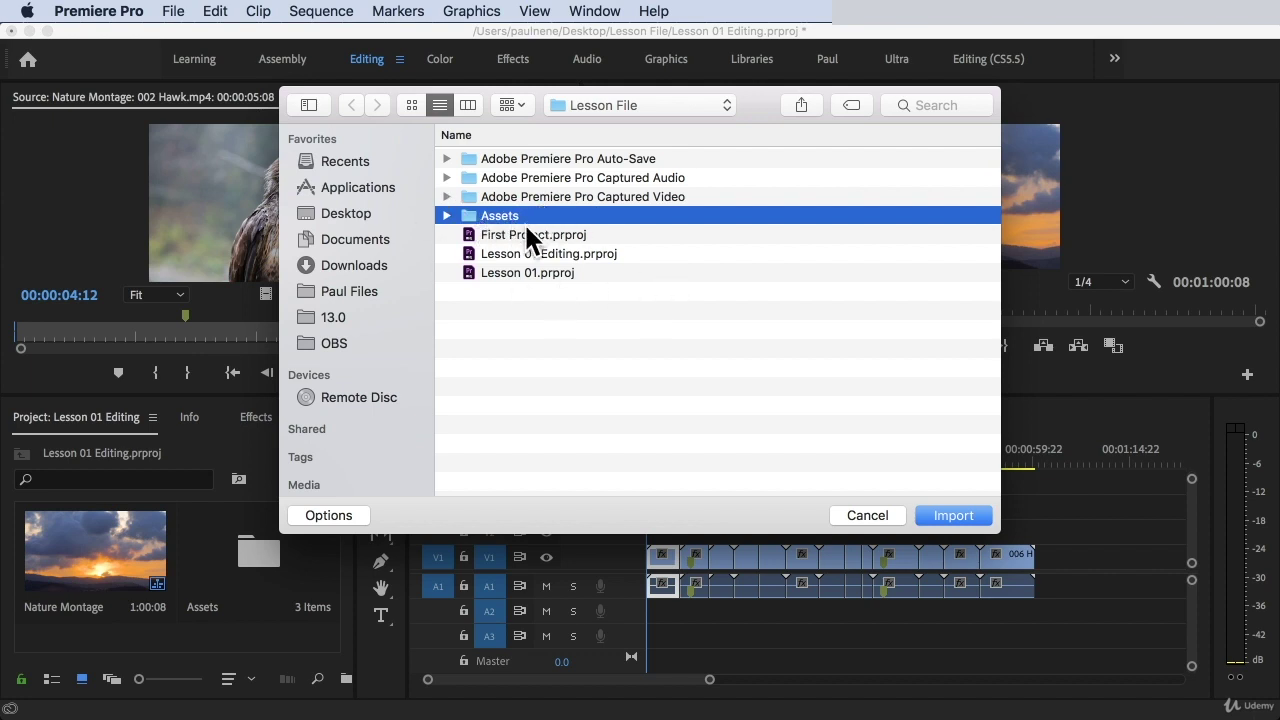
click(953, 515)
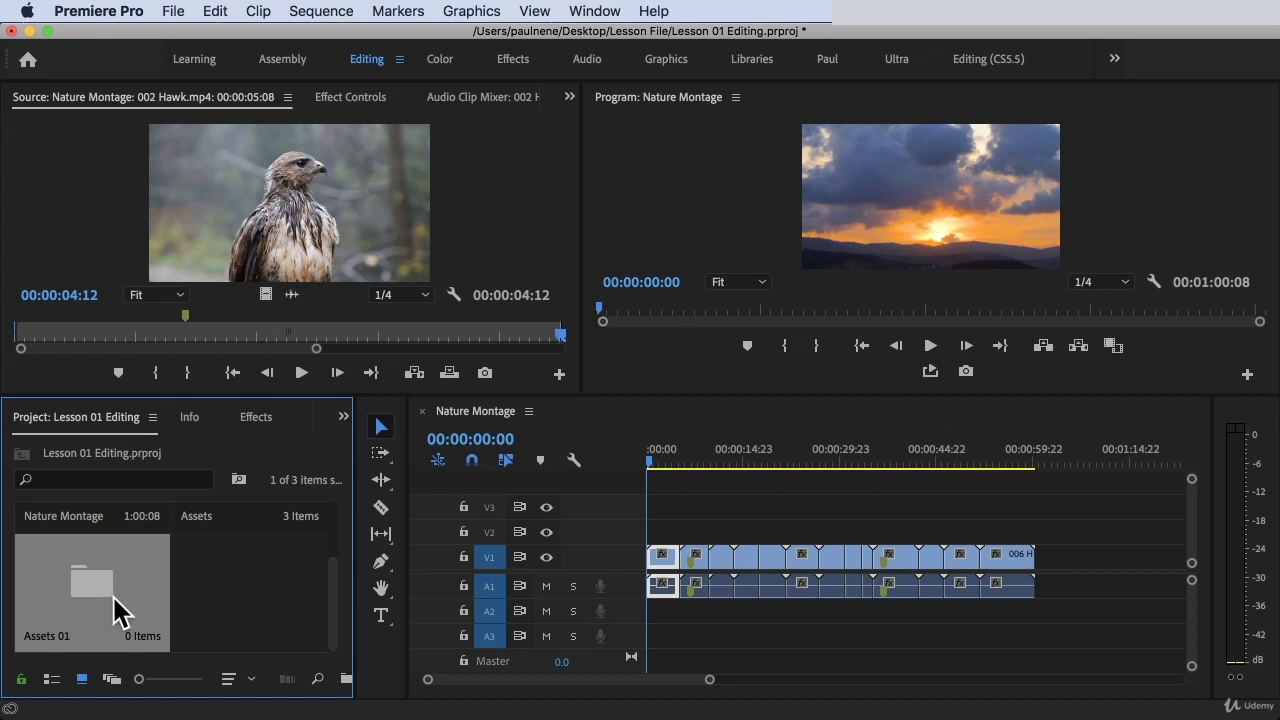
- Undo the import so the Assets 01 bin disappears, leaving Nature Montage and Assets
click(252, 598)
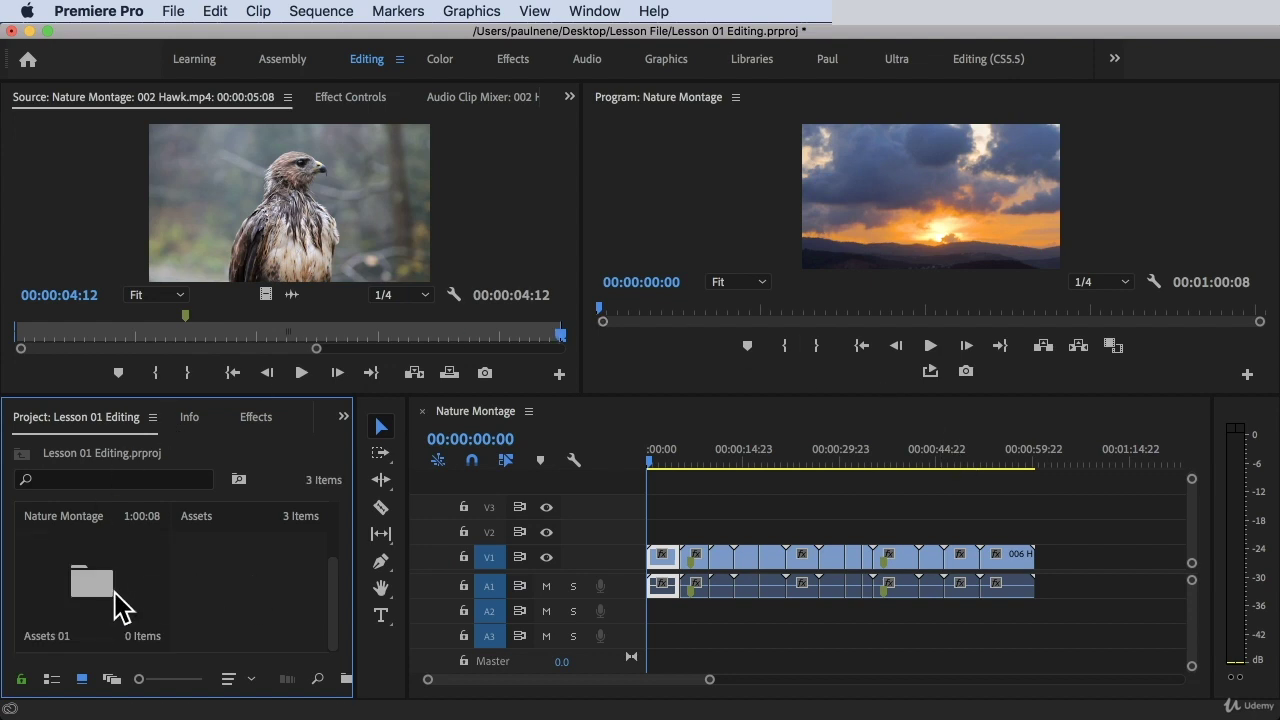
scroll(340, 592, up, 2)
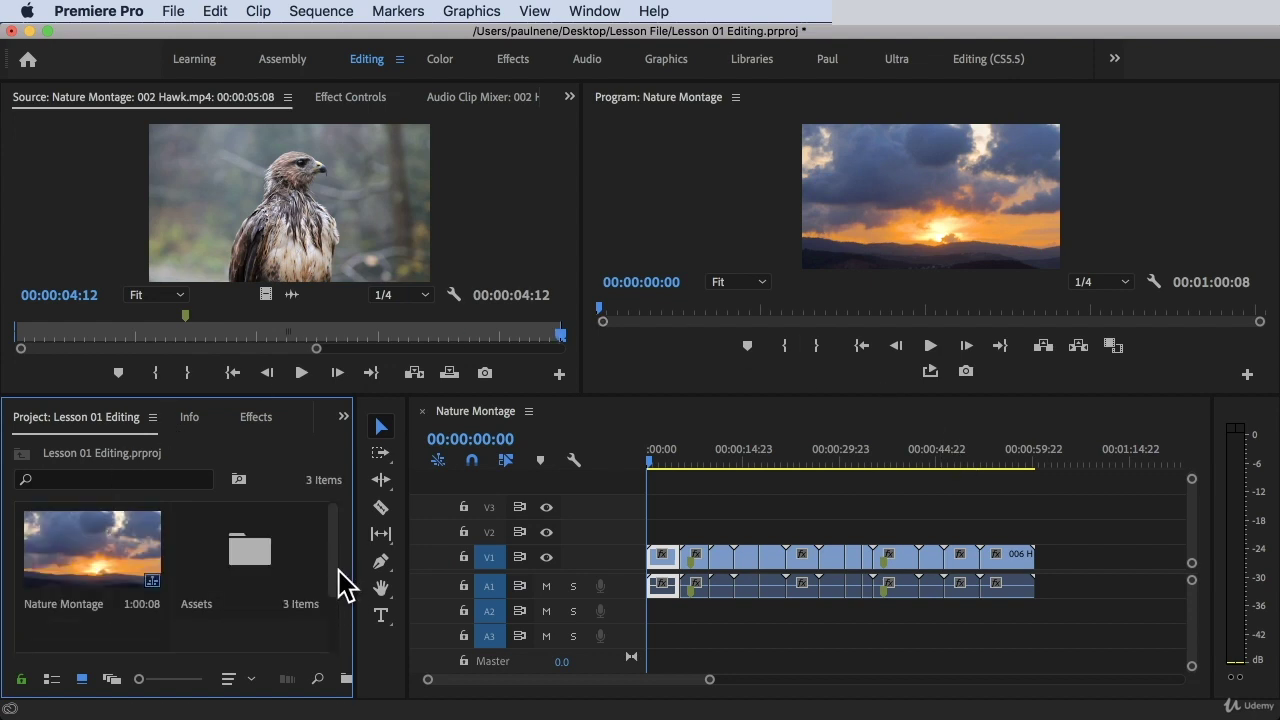
scroll(337, 565, down, 2)
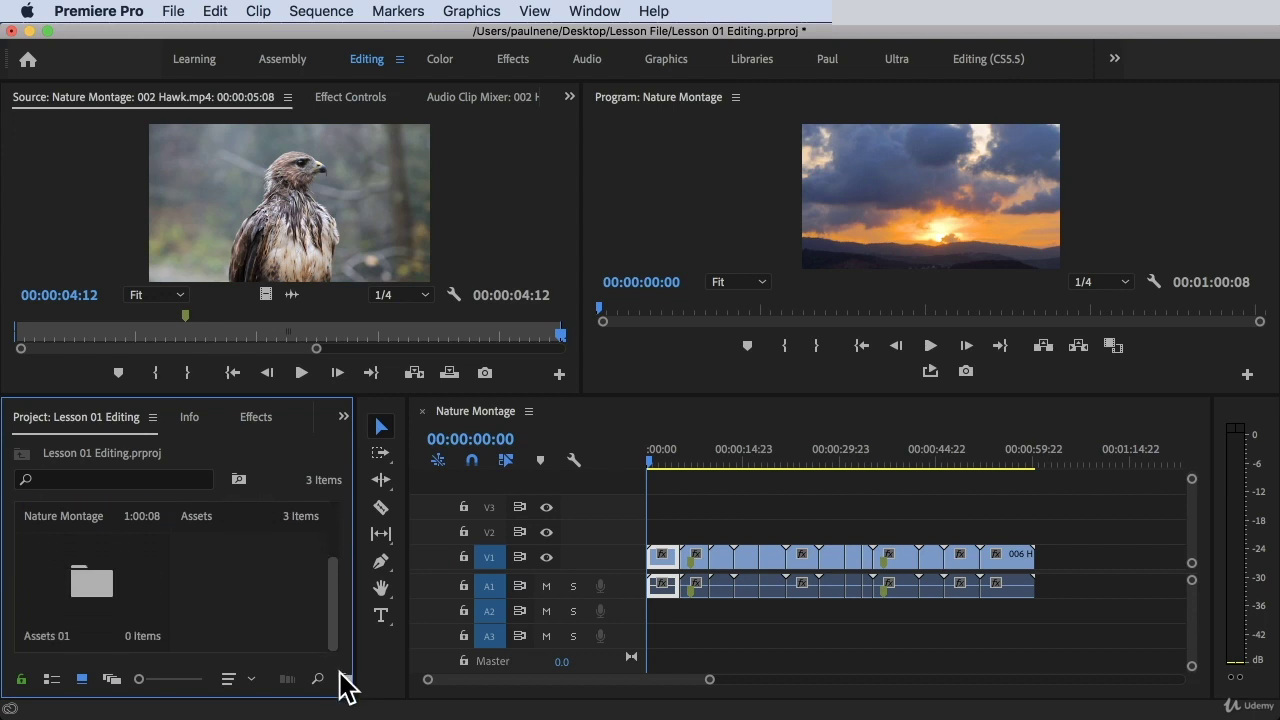
key(ctrl+z)
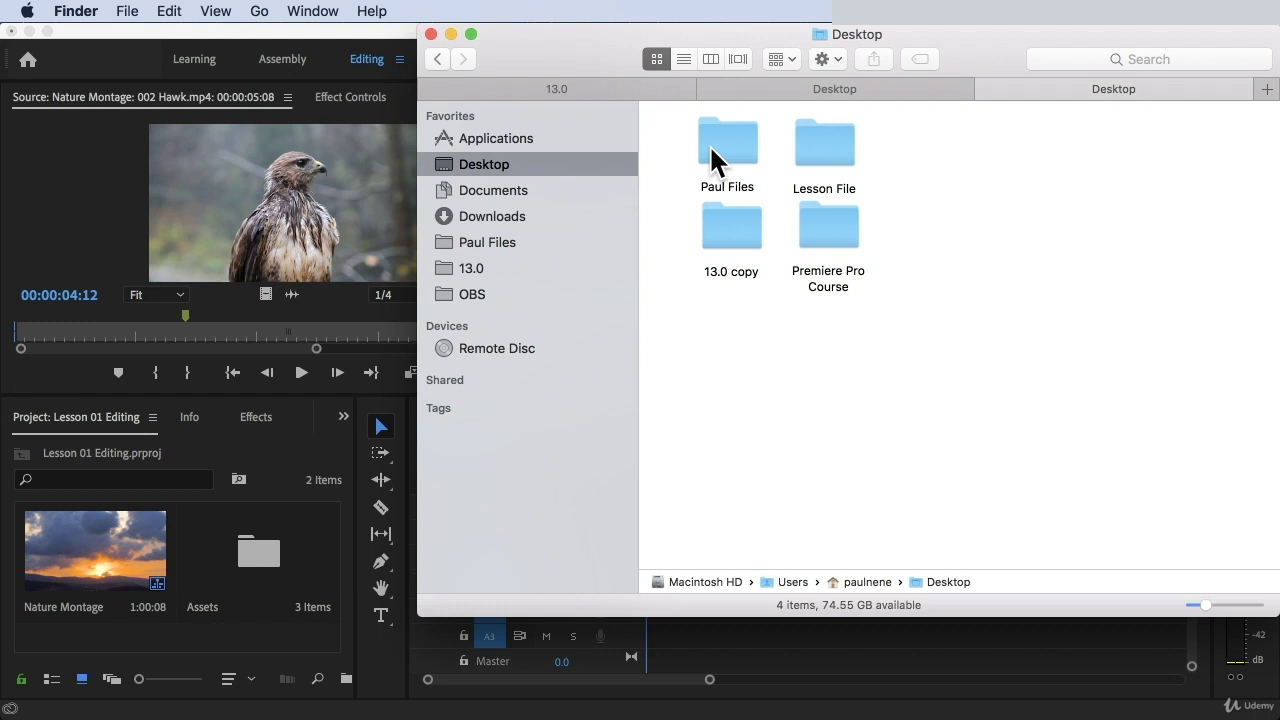
- Drag the Lesson File folder from the Desktop Finder window into Premiere's Project panel
drag(633, 31, 544, 27)
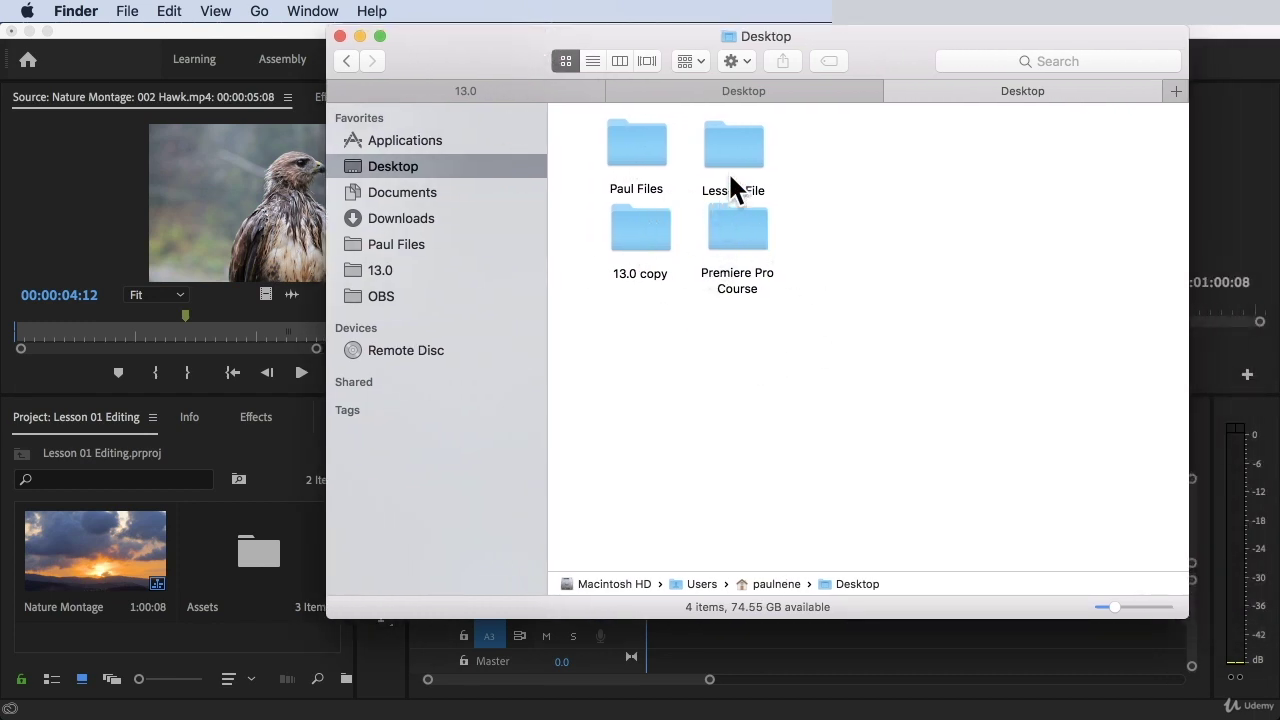
click(731, 145)
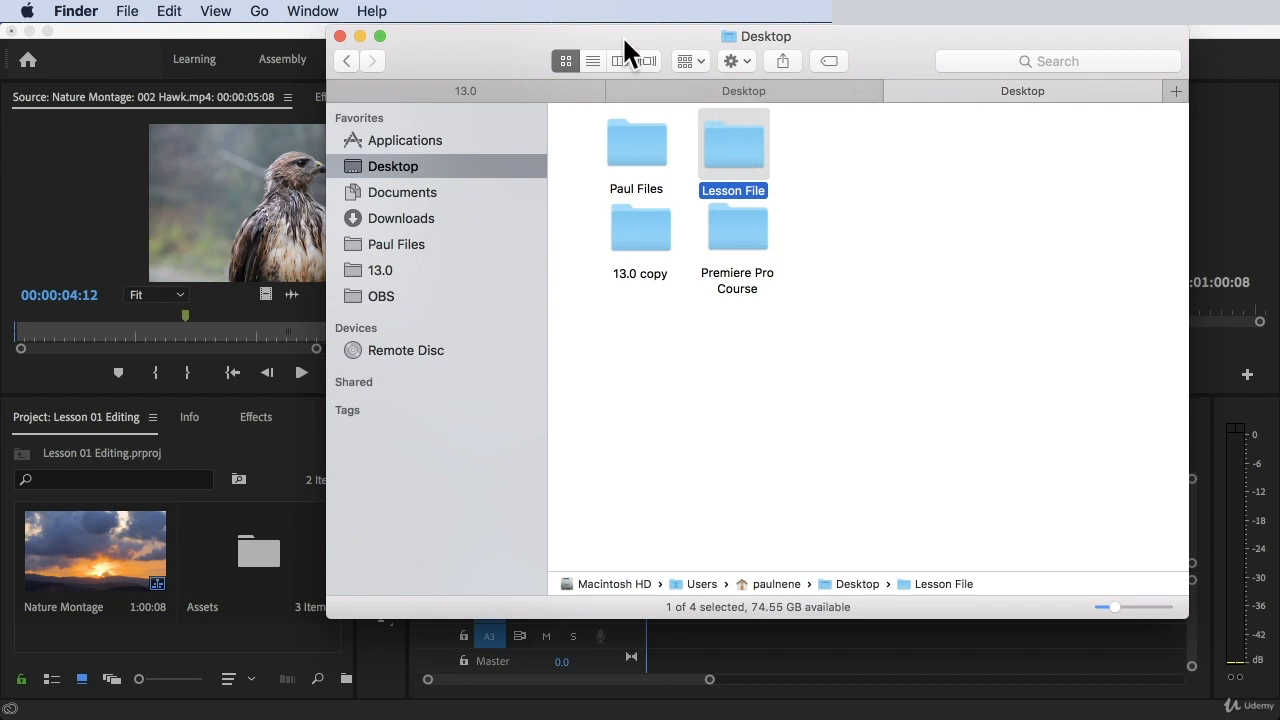
mouse_move(482, 37)
mouse_down()
mouse_move(724, 42)
mouse_move(652, 90)
mouse_up()
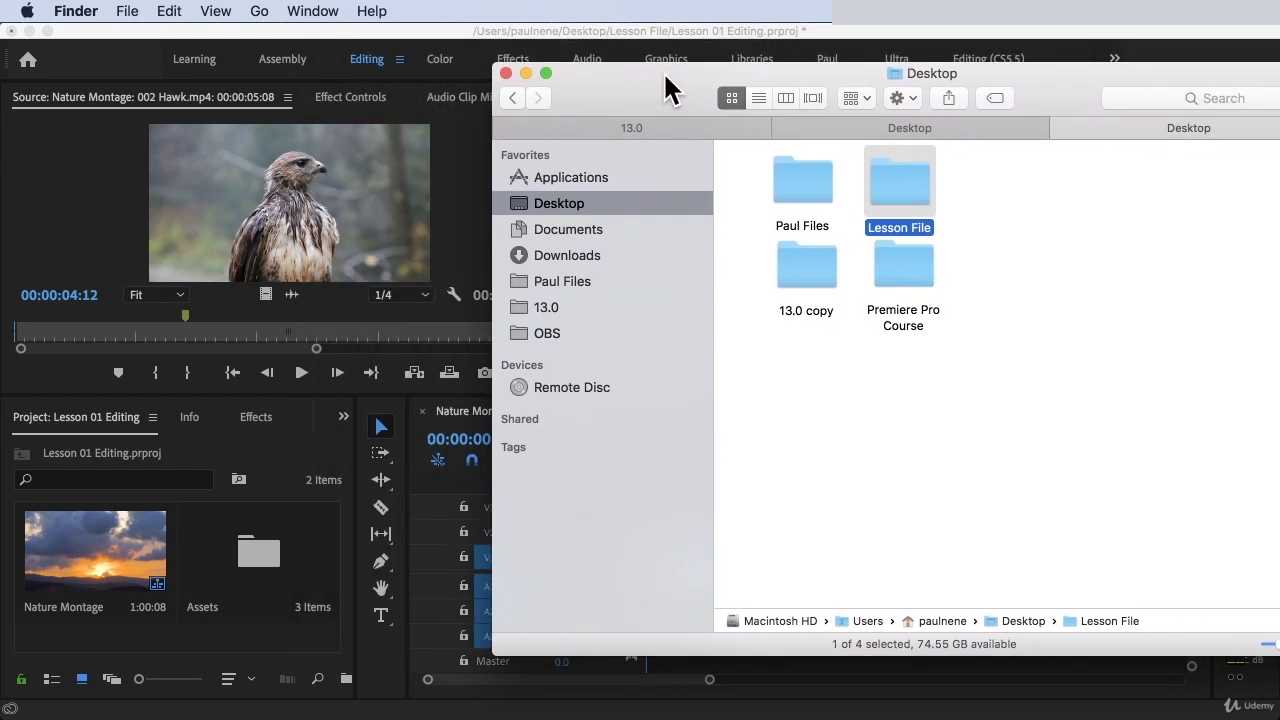
drag(893, 200, 196, 607)
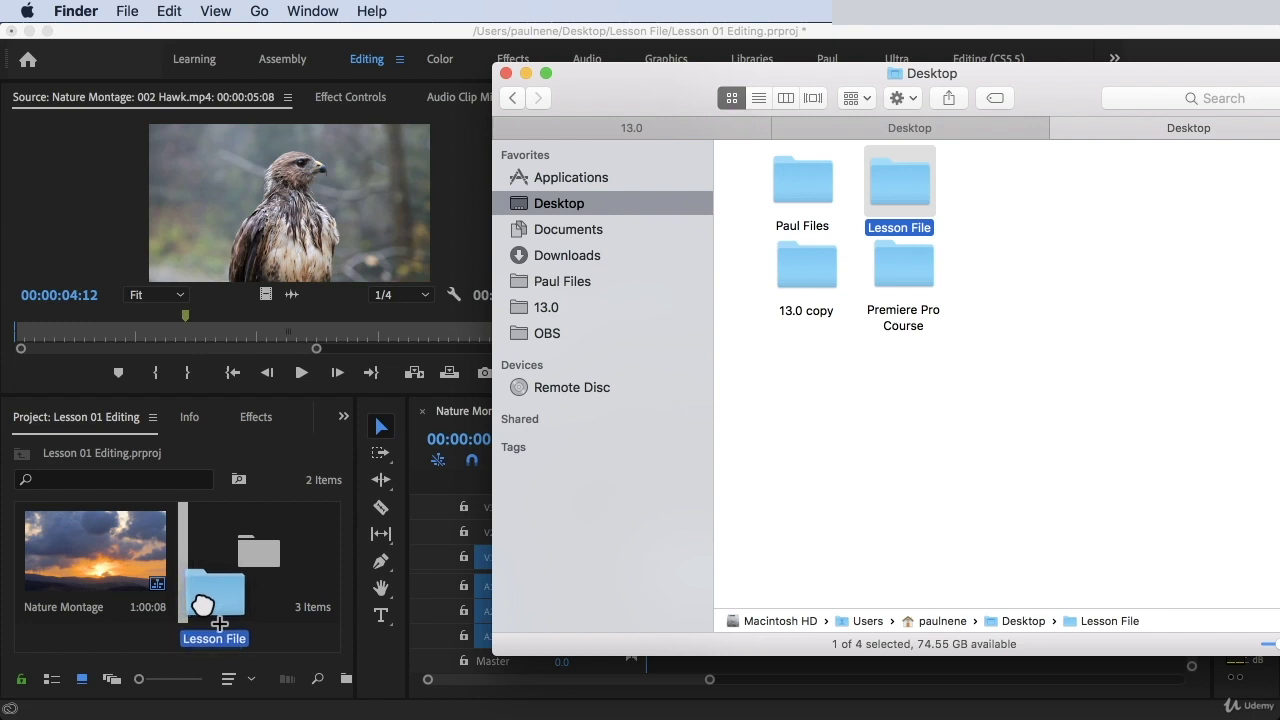
mouse_move(196, 607)
mouse_down()
mouse_move(235, 592)
mouse_move(199, 628)
mouse_up()
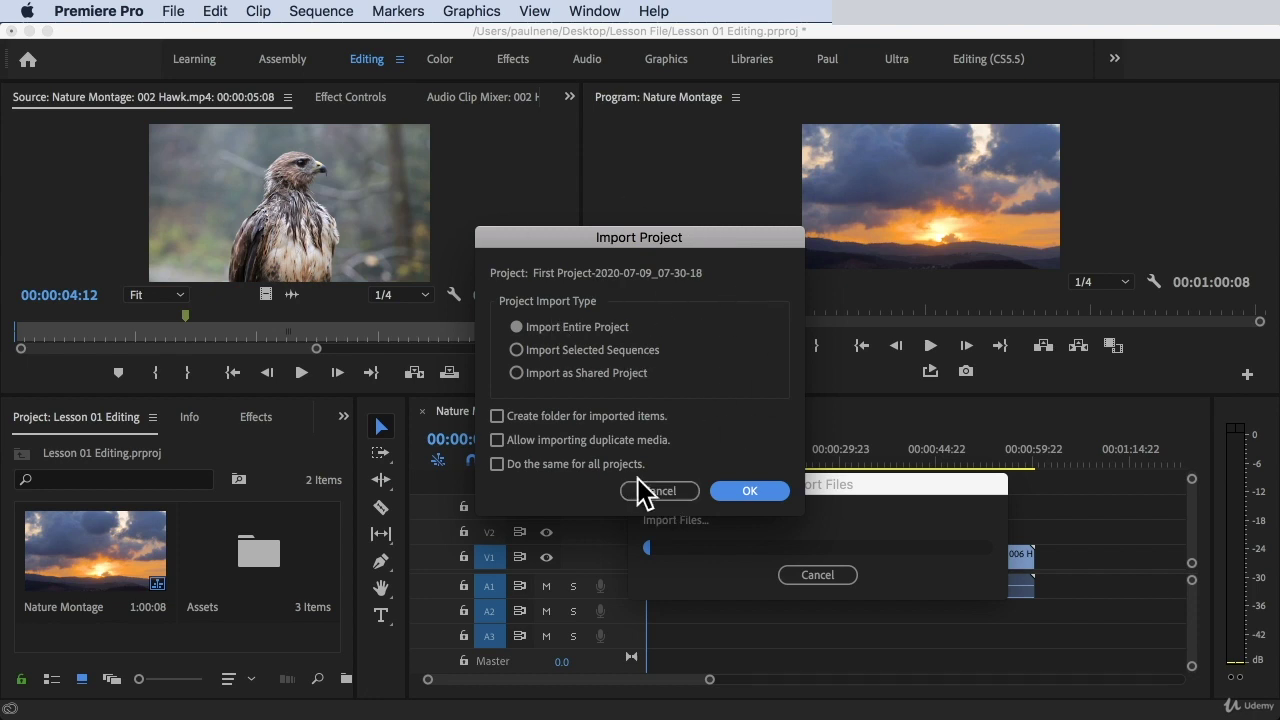
- Cancel importing the First Project project file and select the Assets bin
click(656, 491)
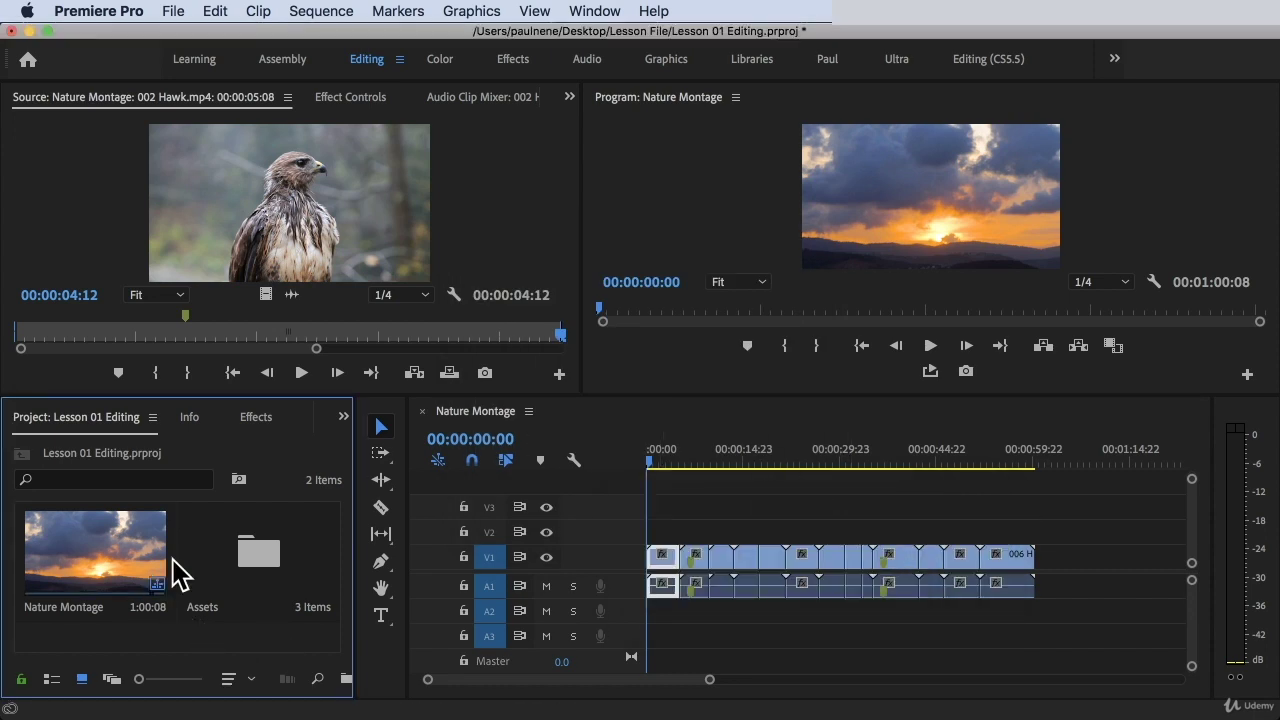
click(252, 590)
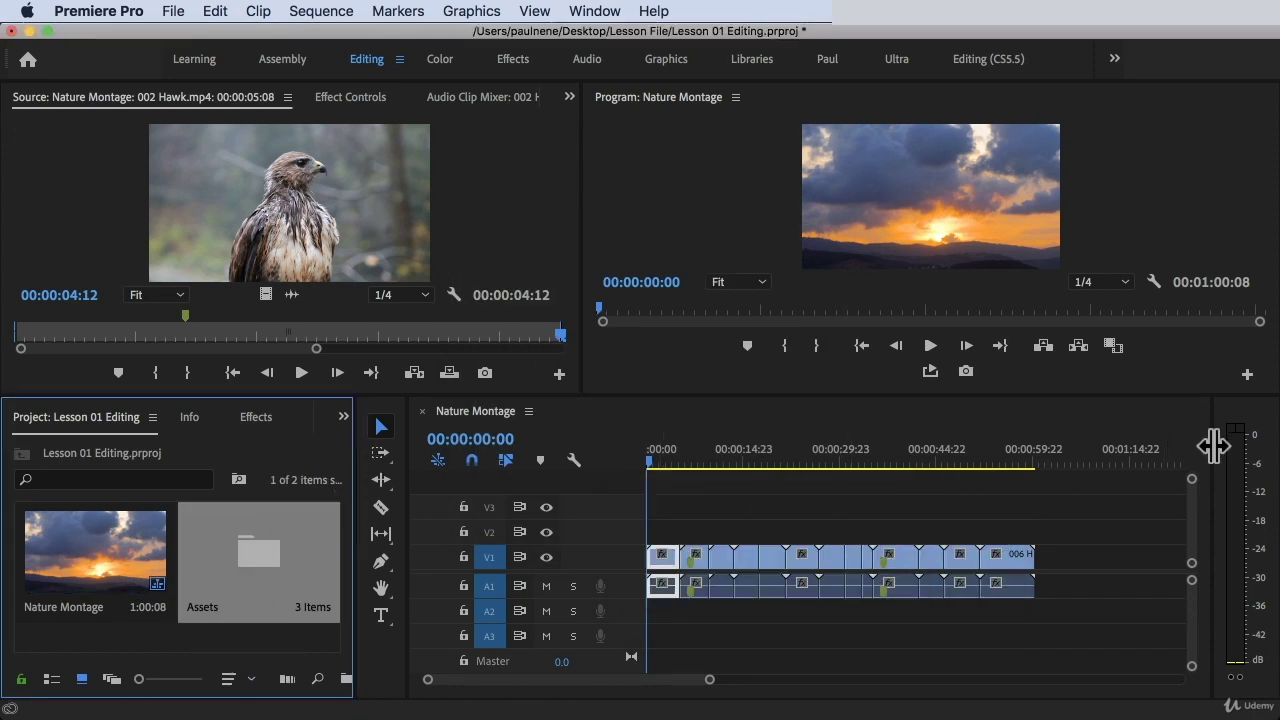
- Open the Lesson File folder in Finder and look inside its Assets subfolder
click(1247, 248)
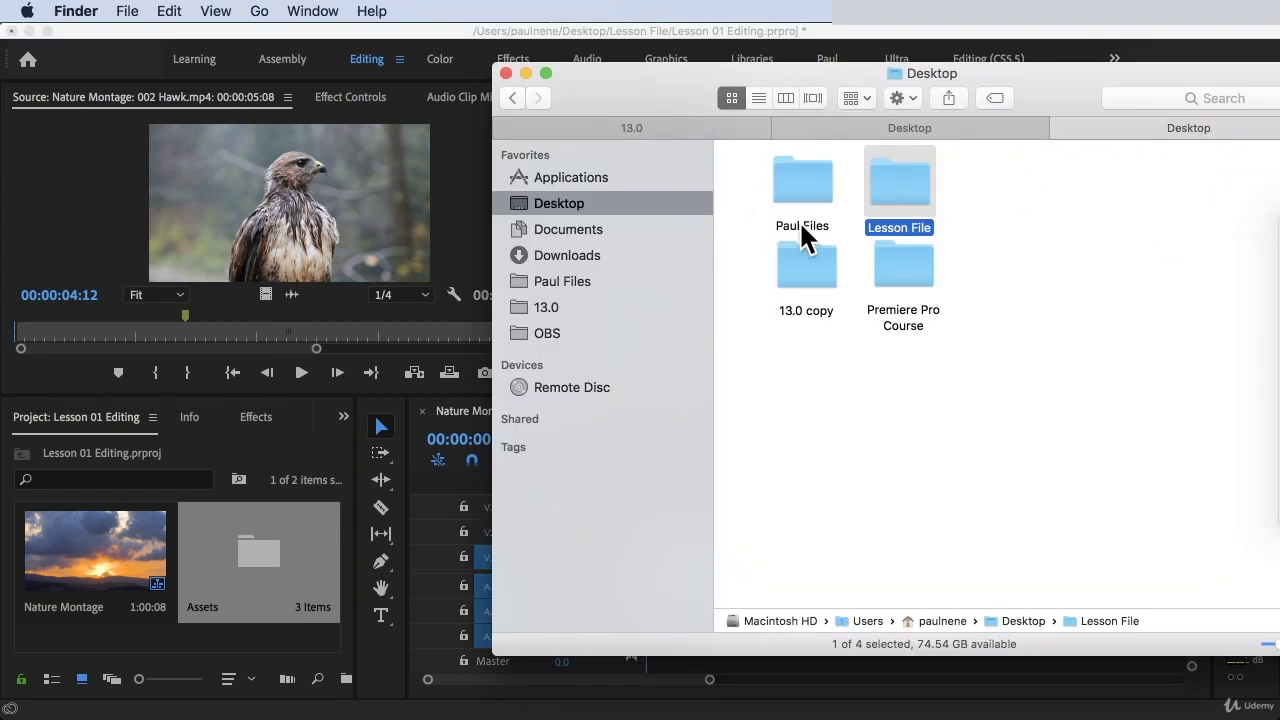
click(1065, 298)
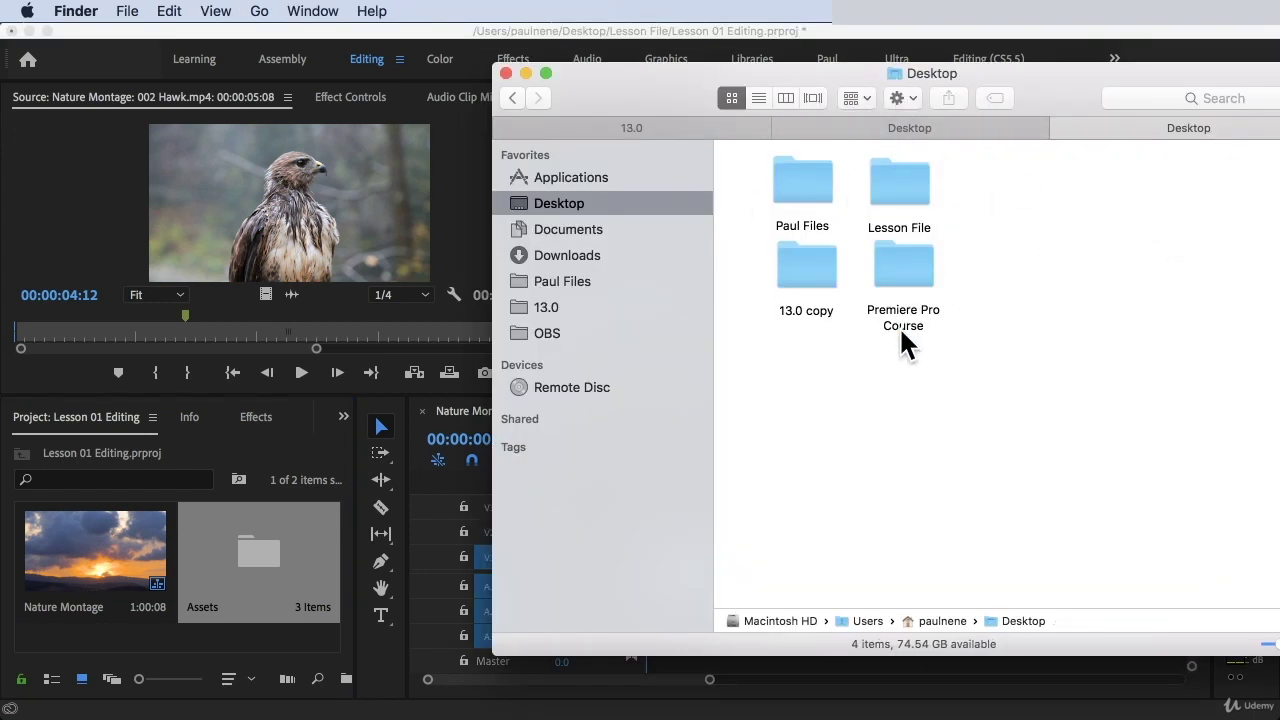
double_click(890, 195)
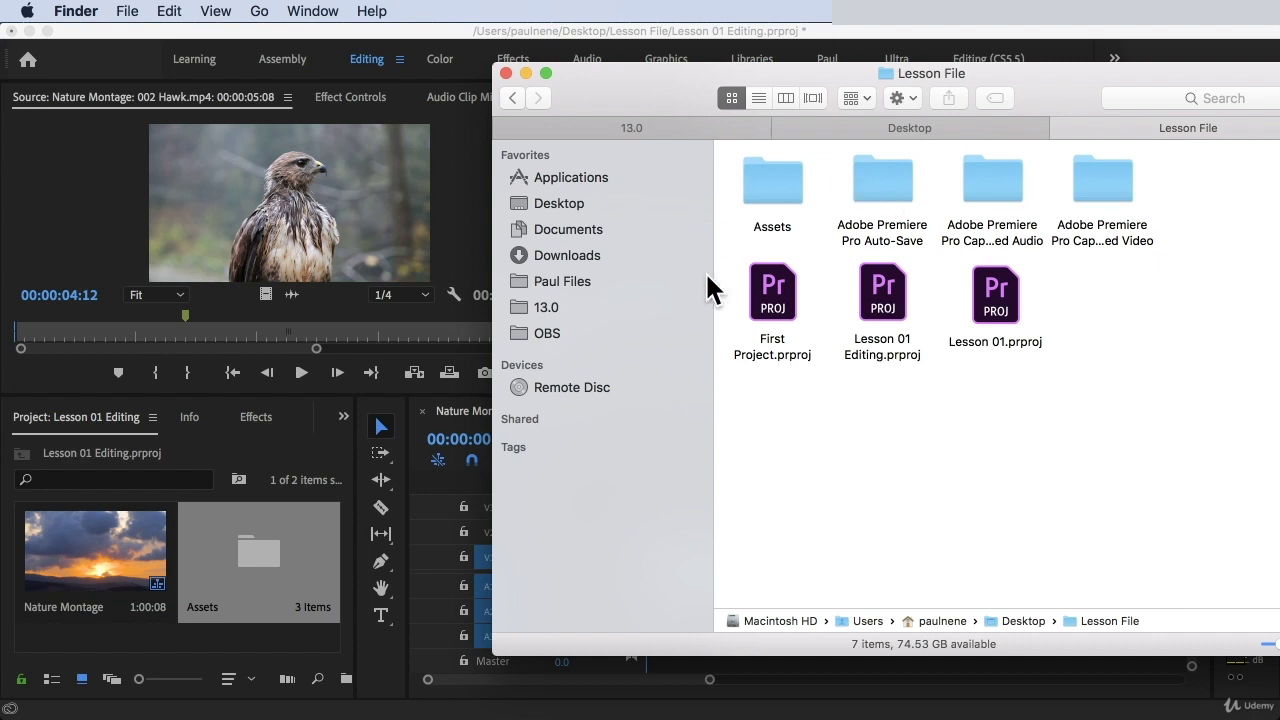
drag(1060, 490, 771, 318)
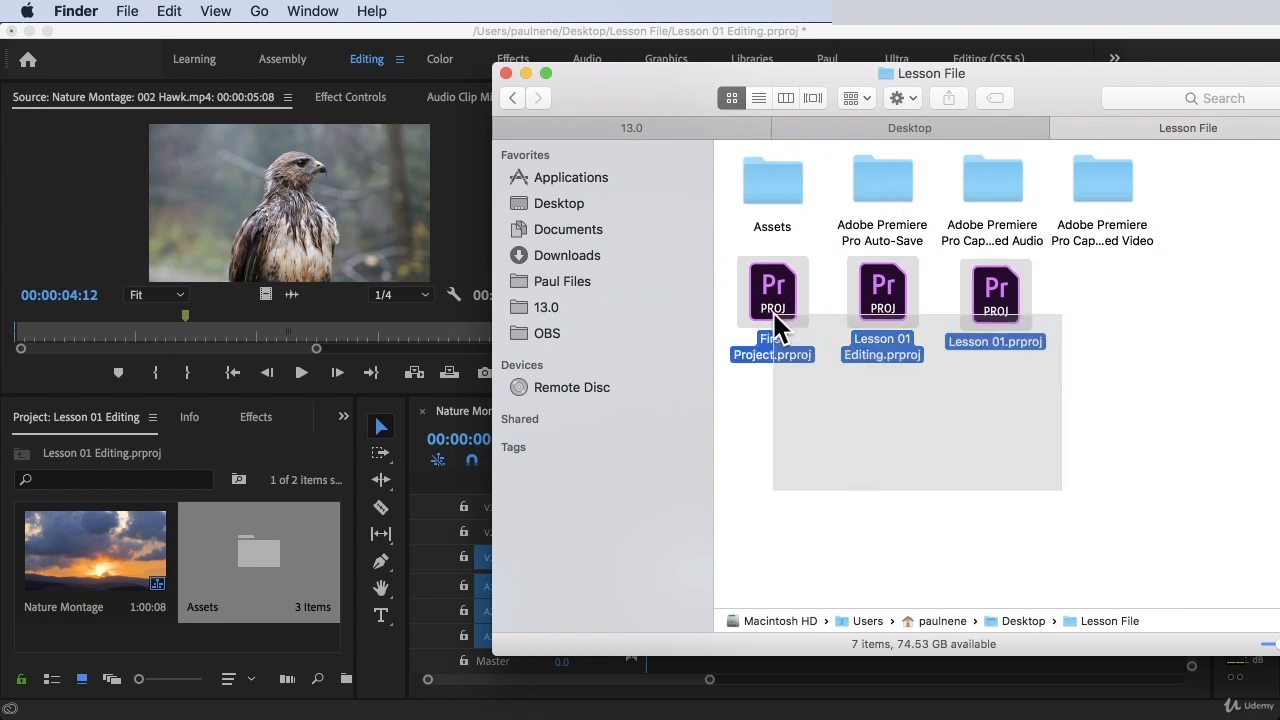
click(873, 452)
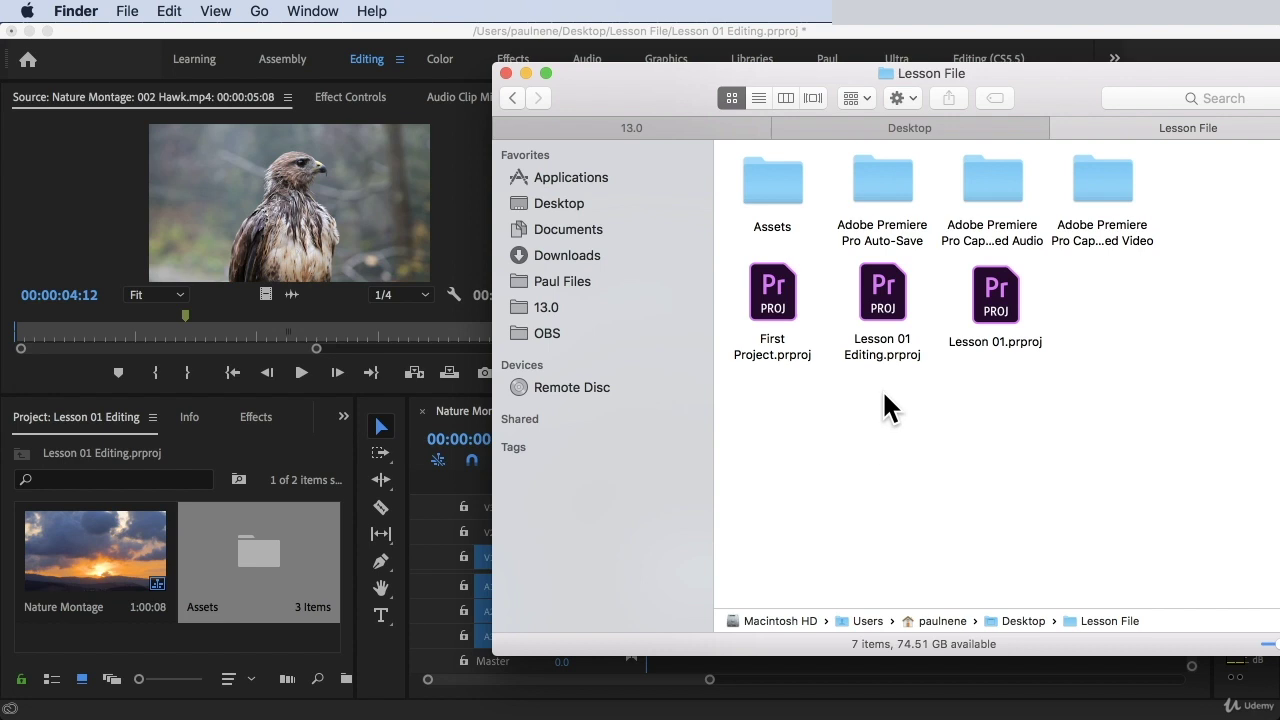
click(778, 190)
double_click(778, 190)
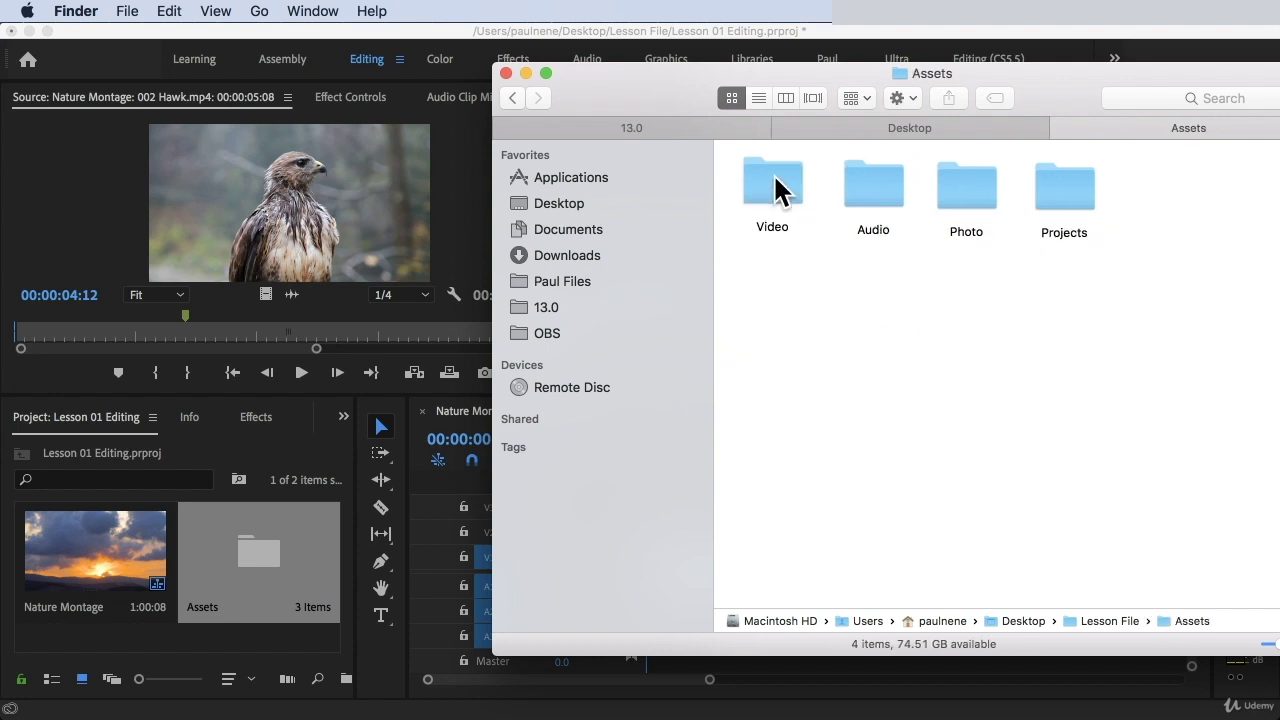
- Return to Lesson File, drag the Assets folder onto Premiere's Project panel, and bring Premiere forward
click(512, 99)
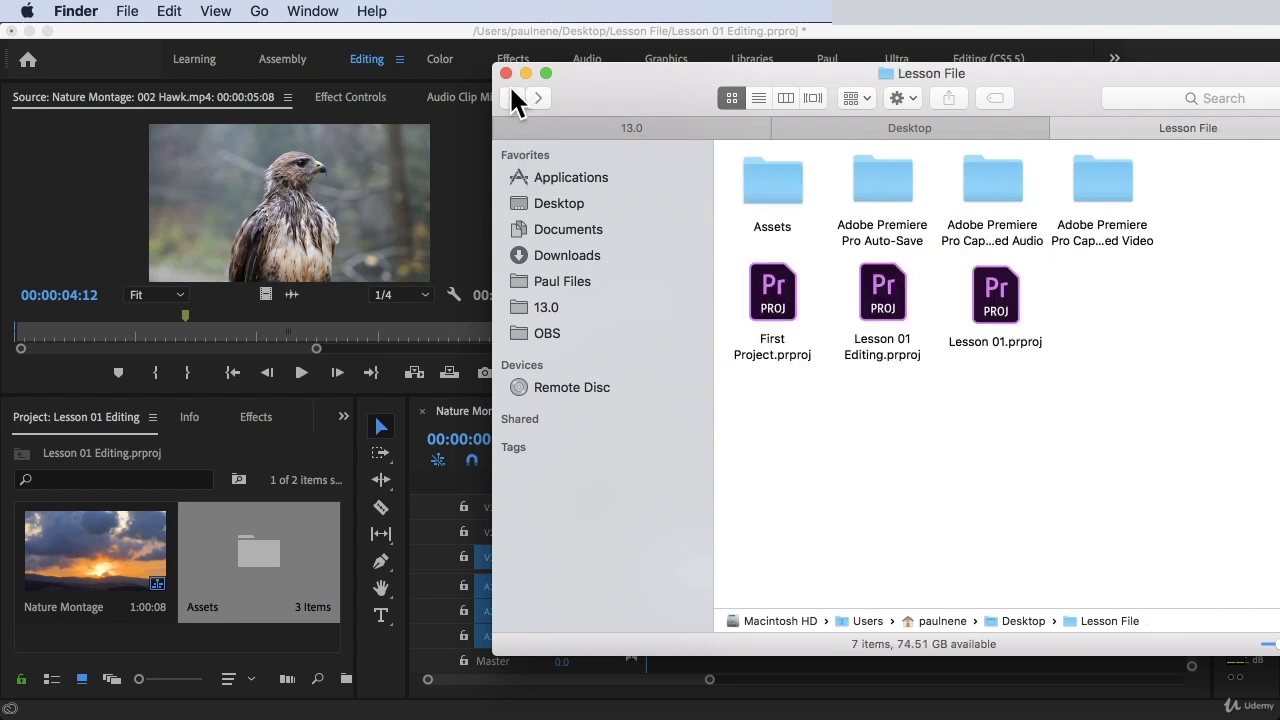
double_click(760, 177)
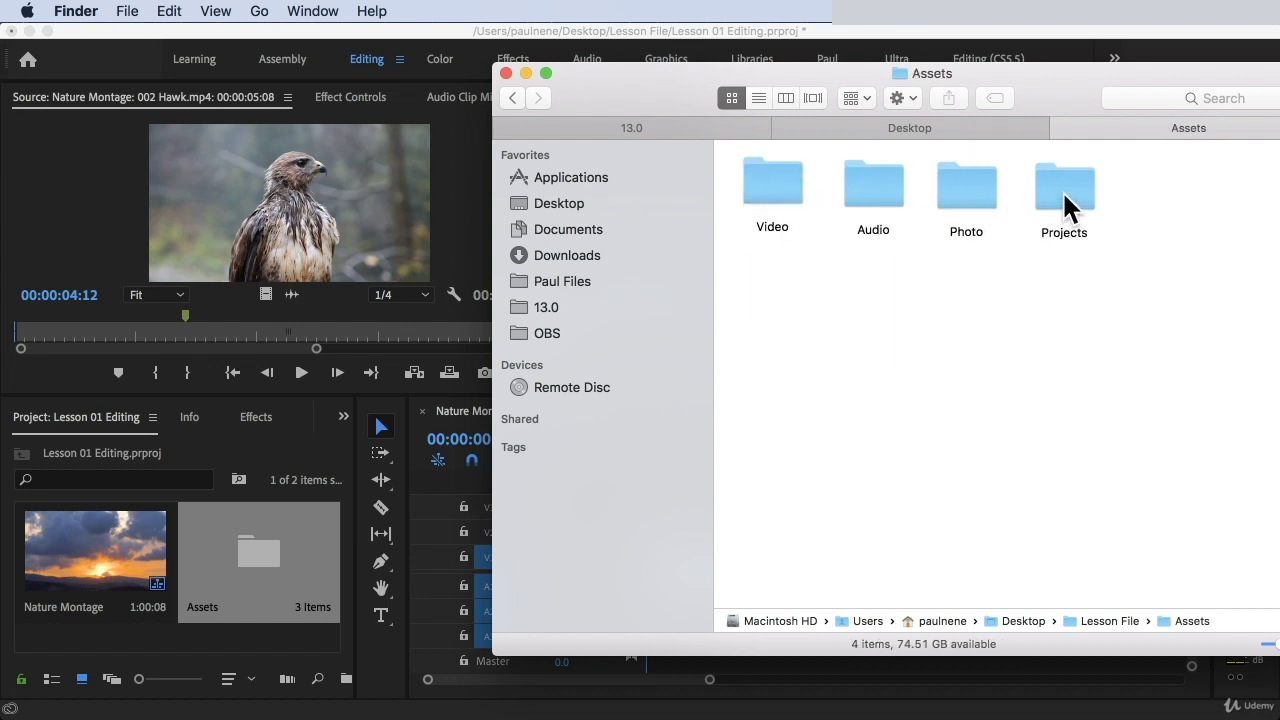
click(503, 92)
click(777, 190)
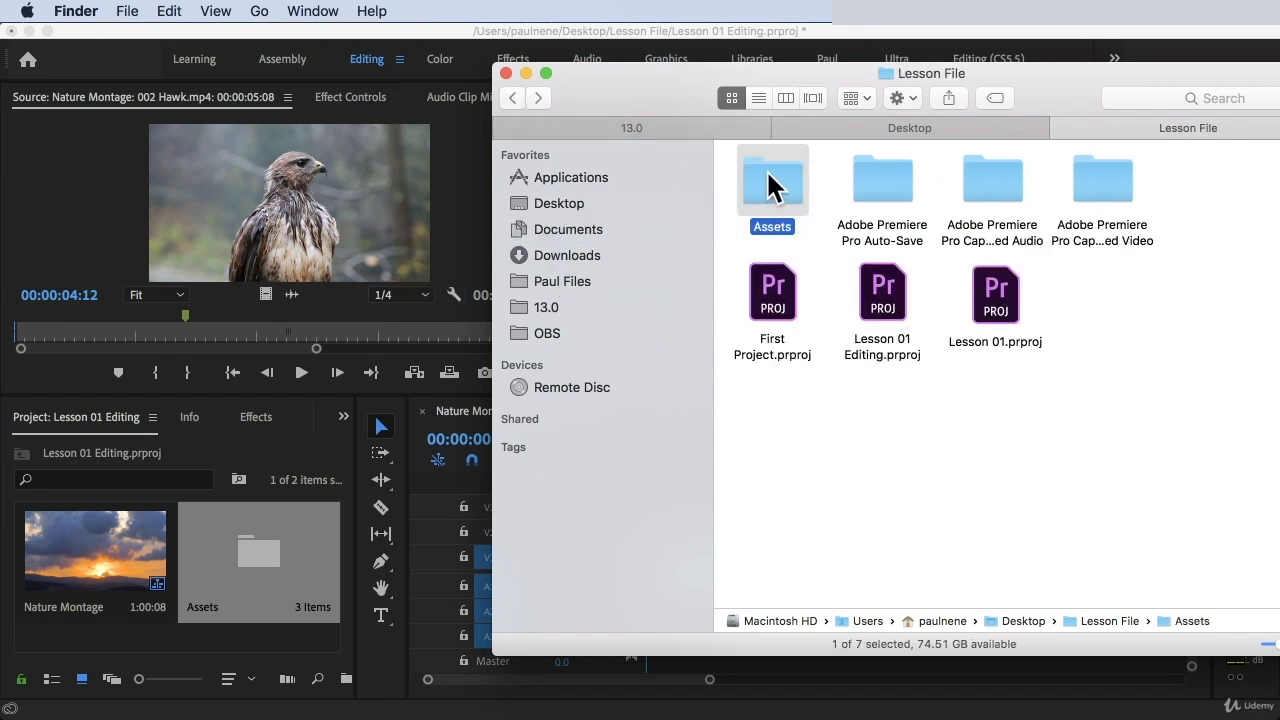
drag(771, 187, 126, 643)
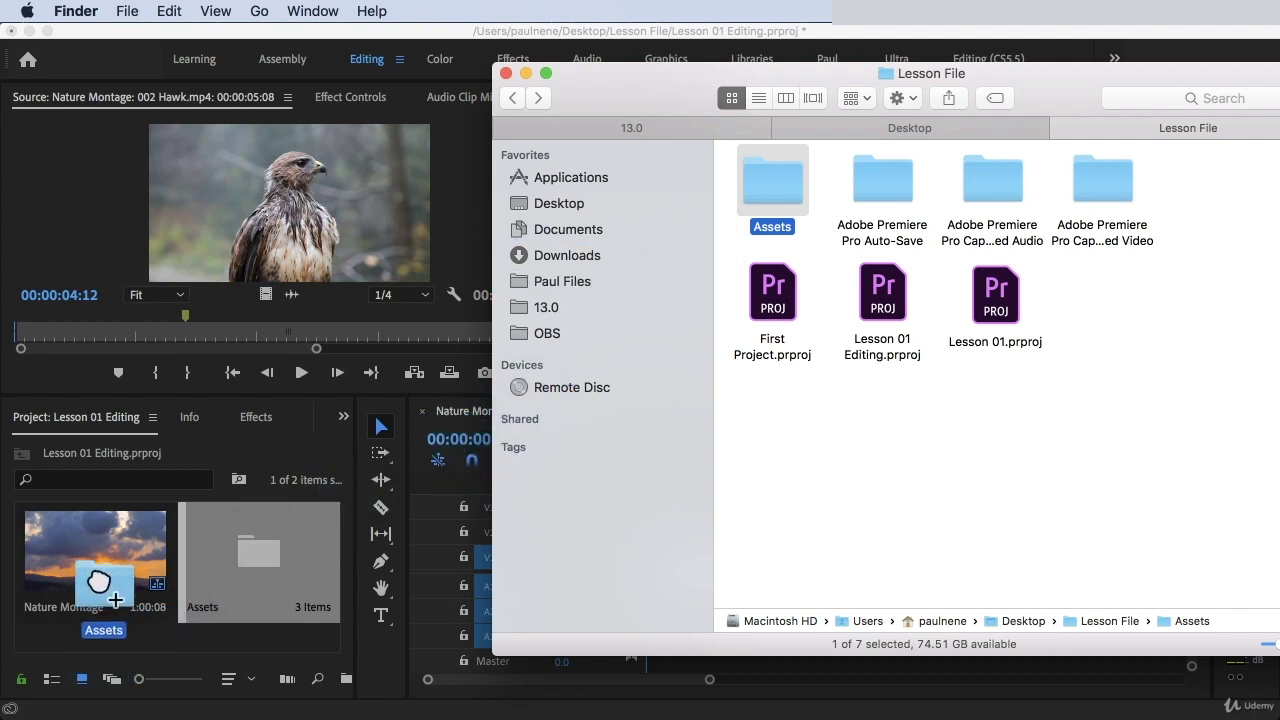
drag(126, 643, 69, 530)
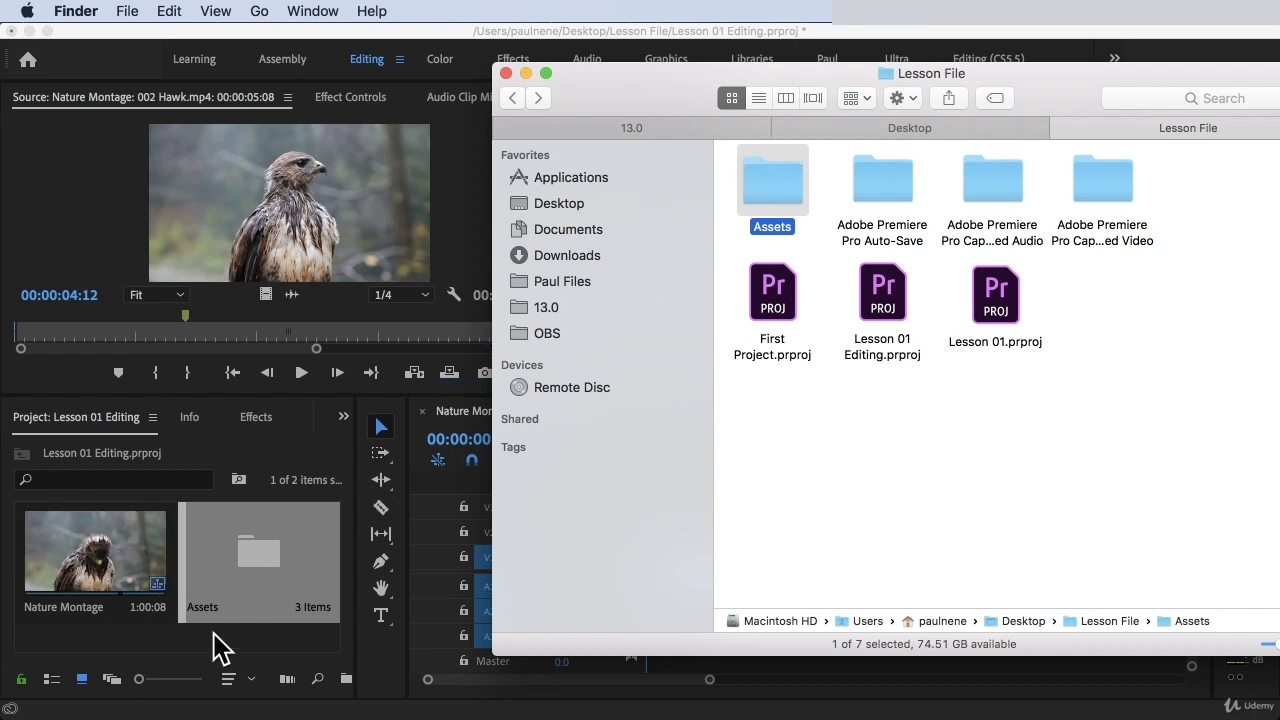
click(262, 515)
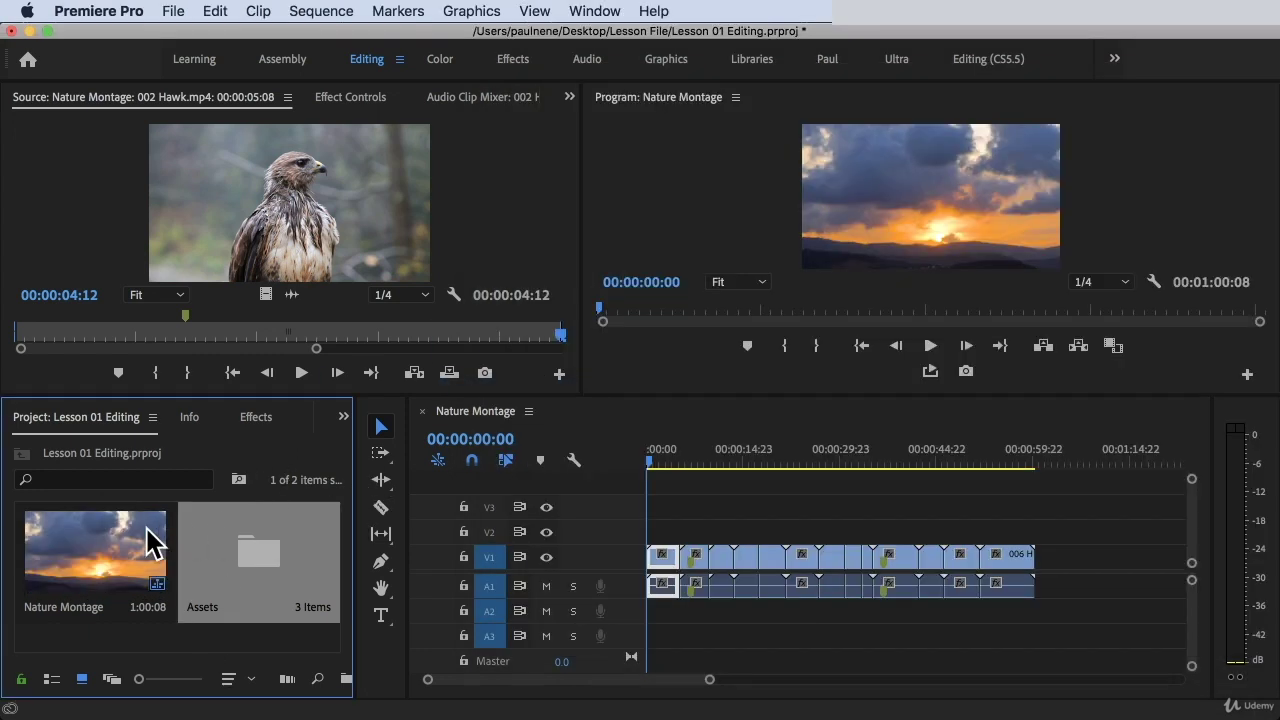
- Switch the Project panel to List View and bring the Lesson File Finder window back up
click(50, 680)
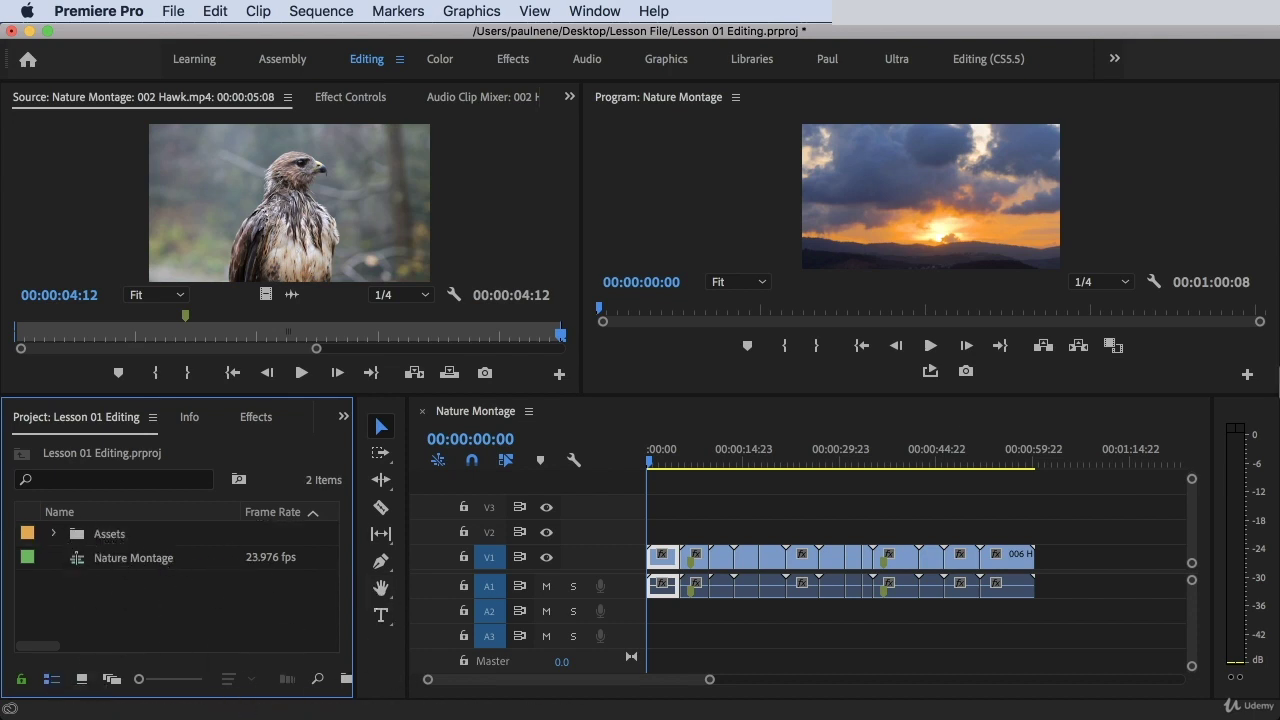
mouse_move(1276, 300)
click(1268, 240)
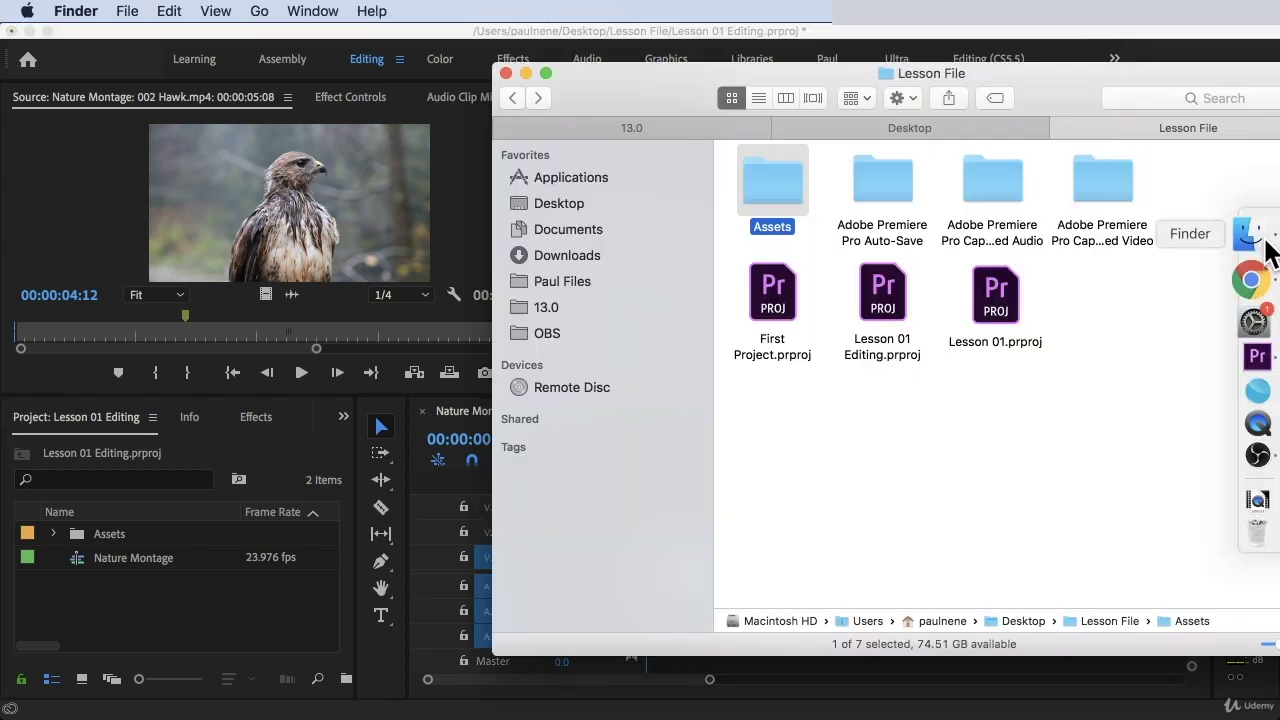
click(776, 190)
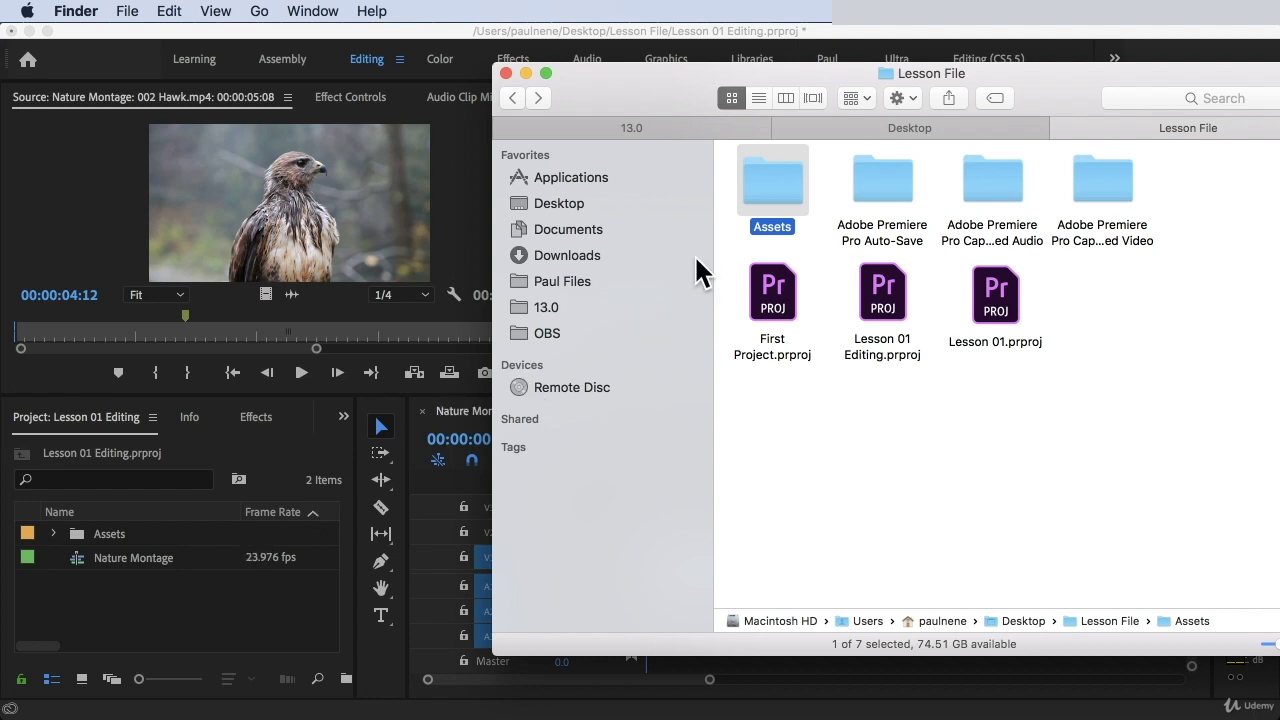
- Drag the Assets folder from Finder into the Project panel, adding an Assets 02 bin
drag(788, 182, 198, 582)
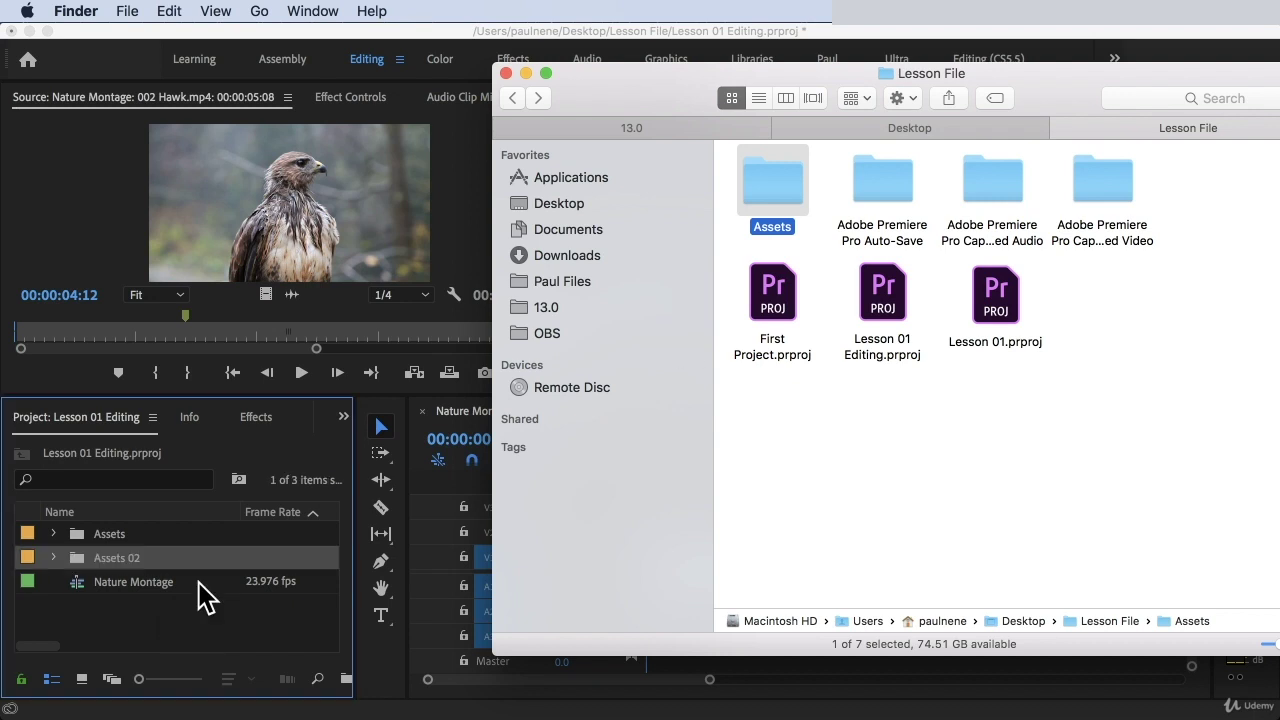
click(198, 582)
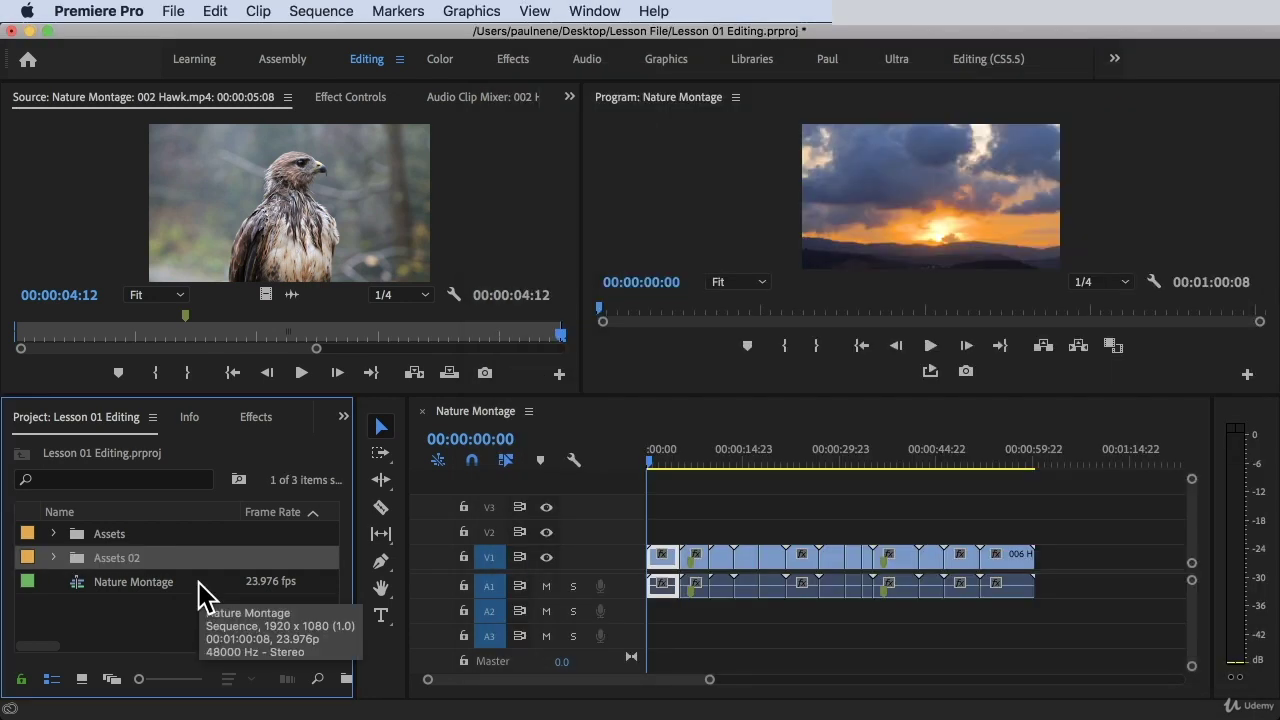
- Select the duplicate Assets 02 bin and delete it
click(138, 552)
click(133, 531)
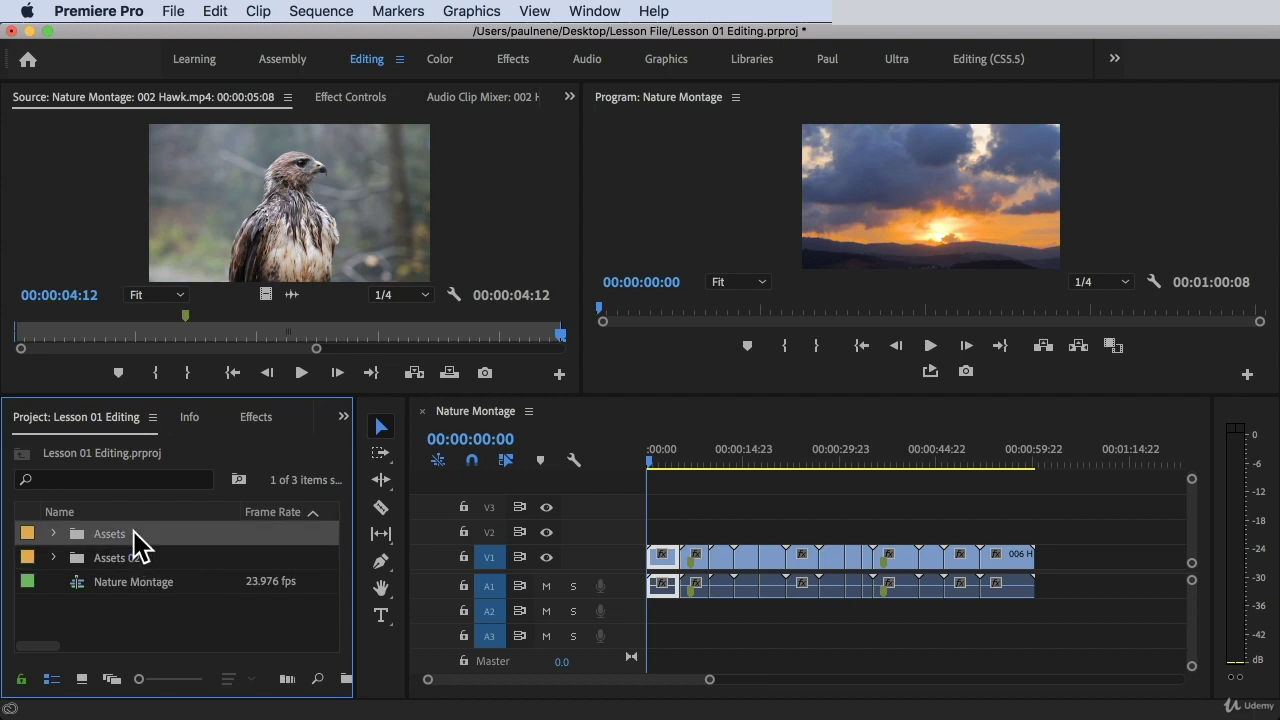
click(134, 555)
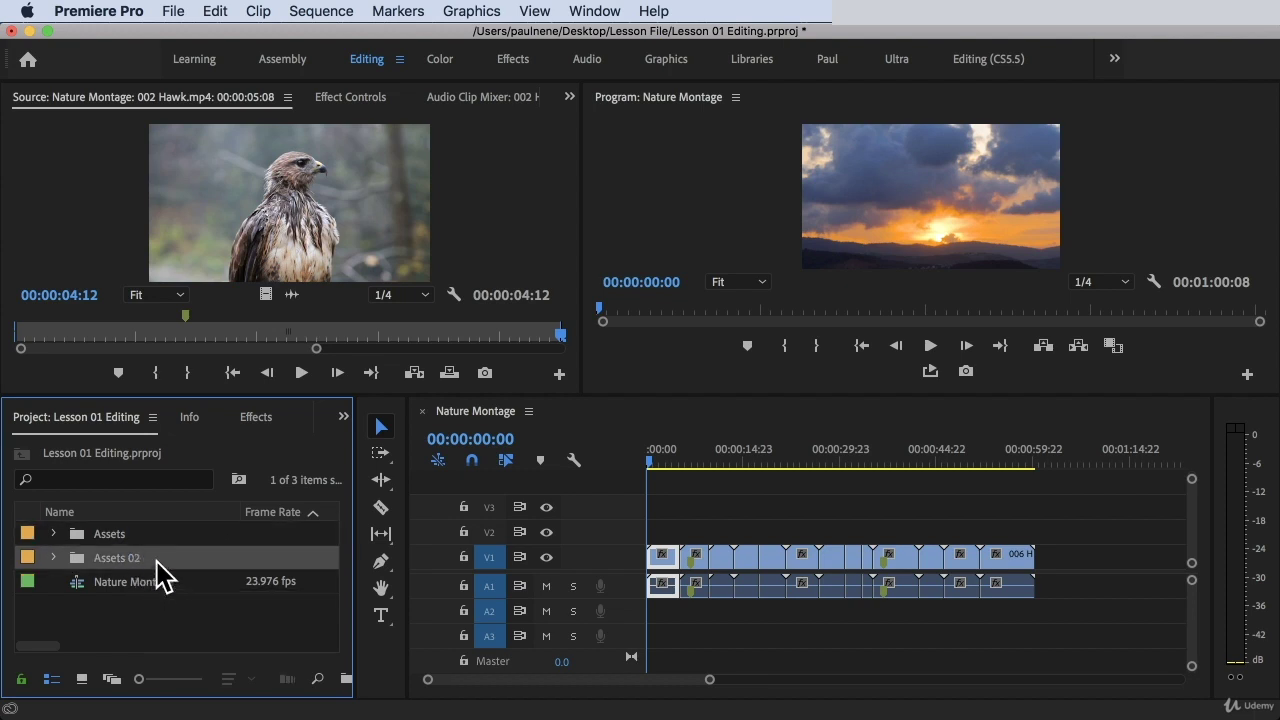
key(Delete)
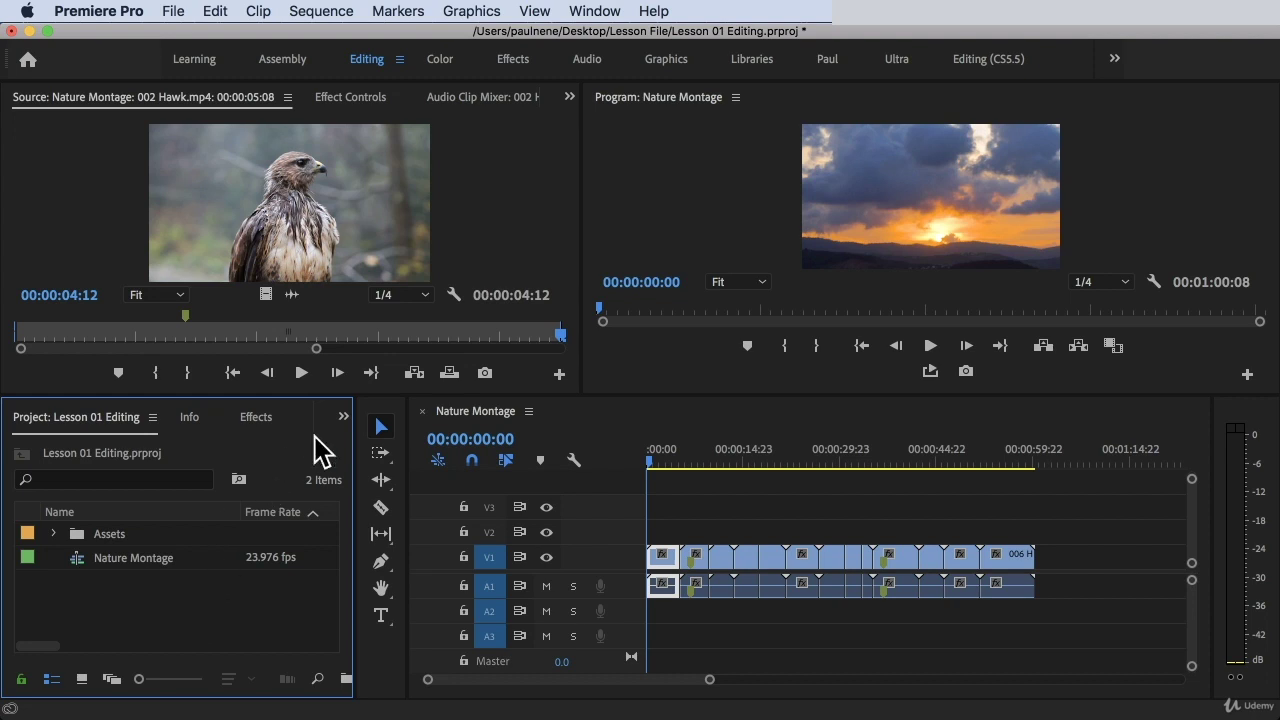
- Show the Media Browser in the Project panel group, browsing the Desktop with Lesson File listed
click(343, 417)
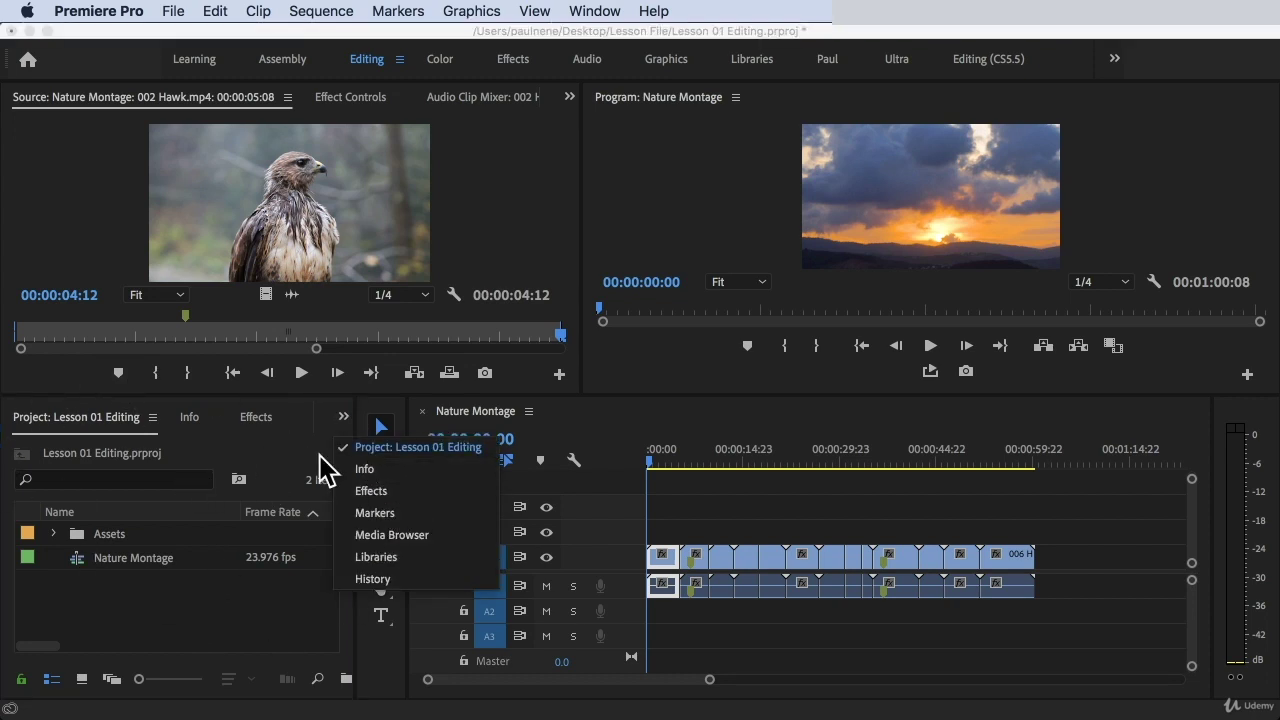
click(390, 535)
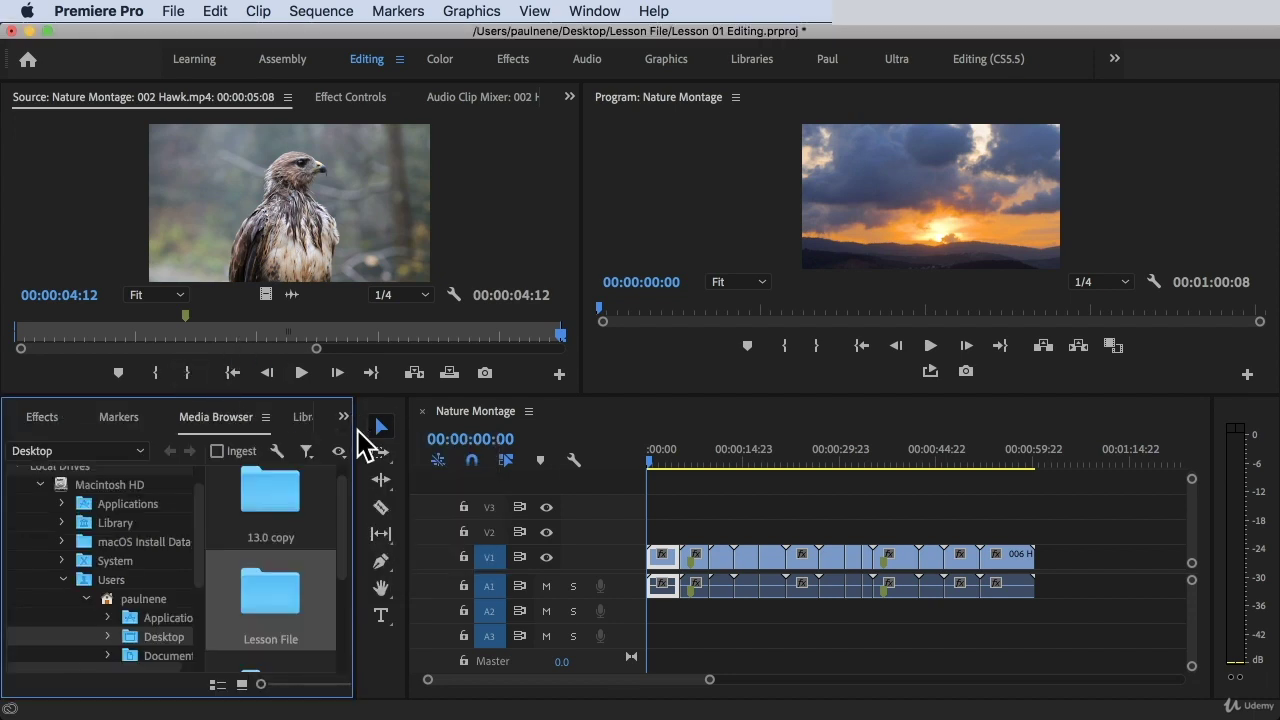
click(343, 416)
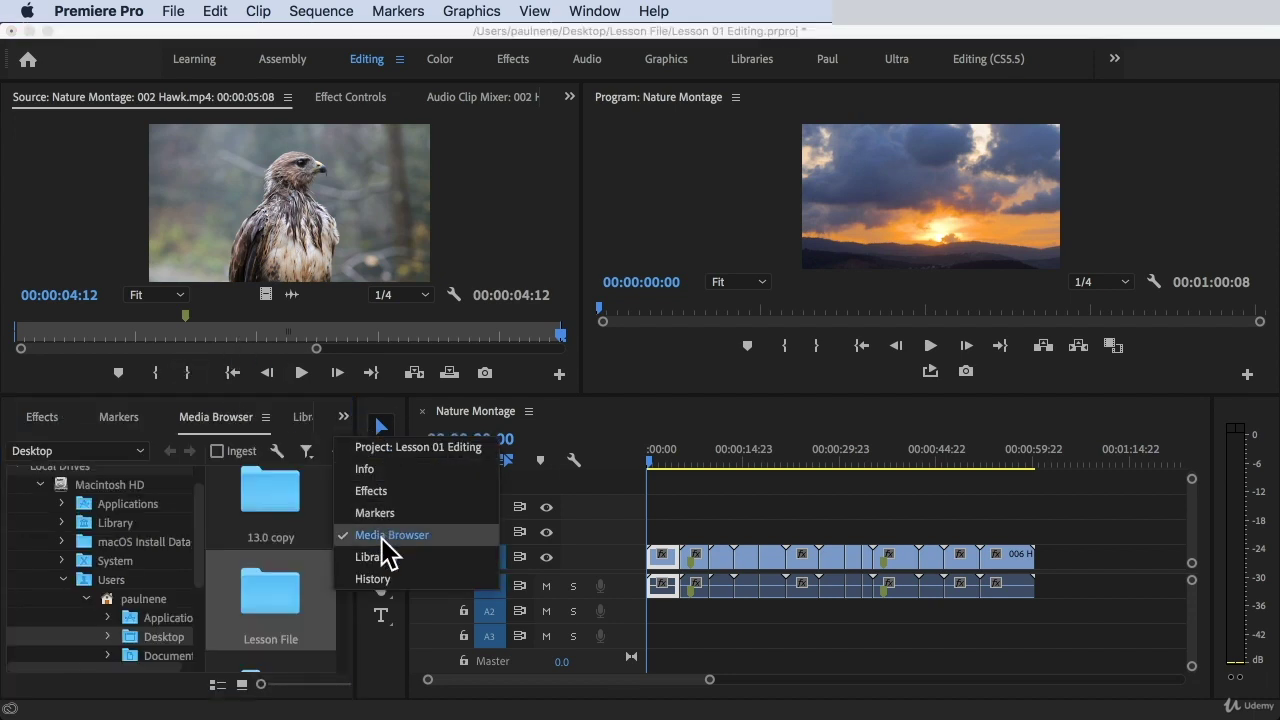
click(222, 421)
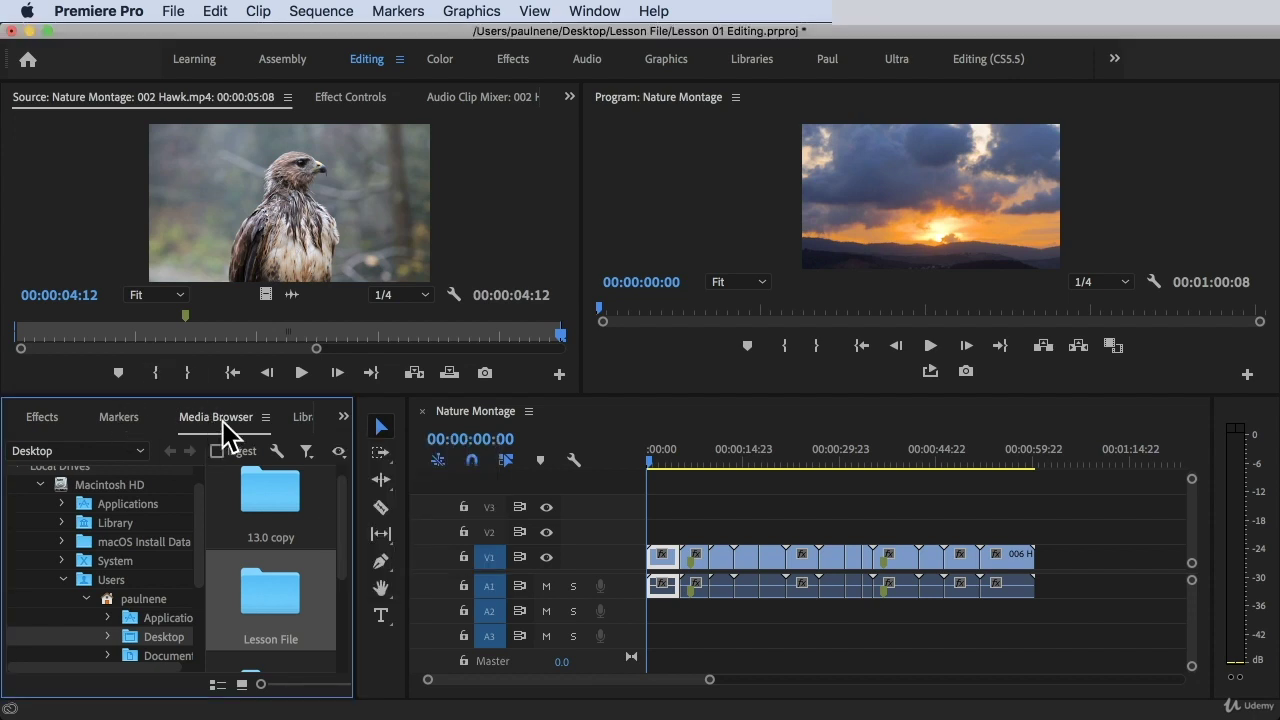
click(337, 10)
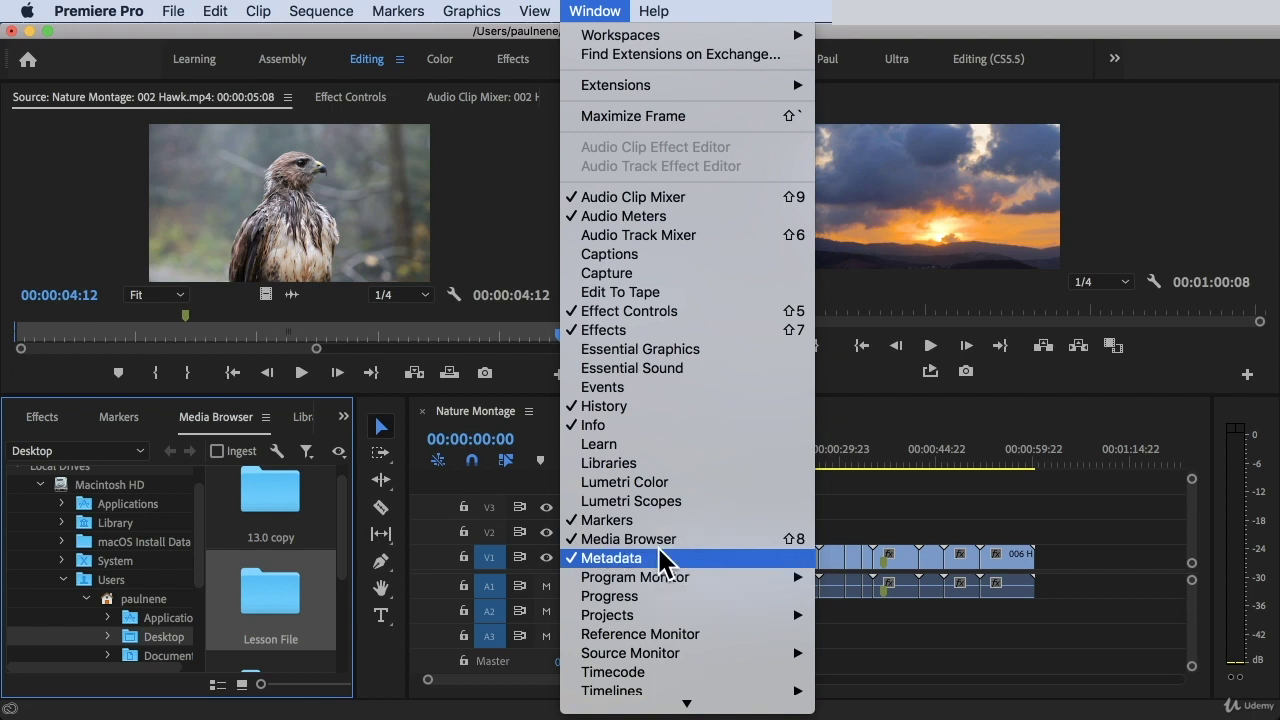
click(343, 429)
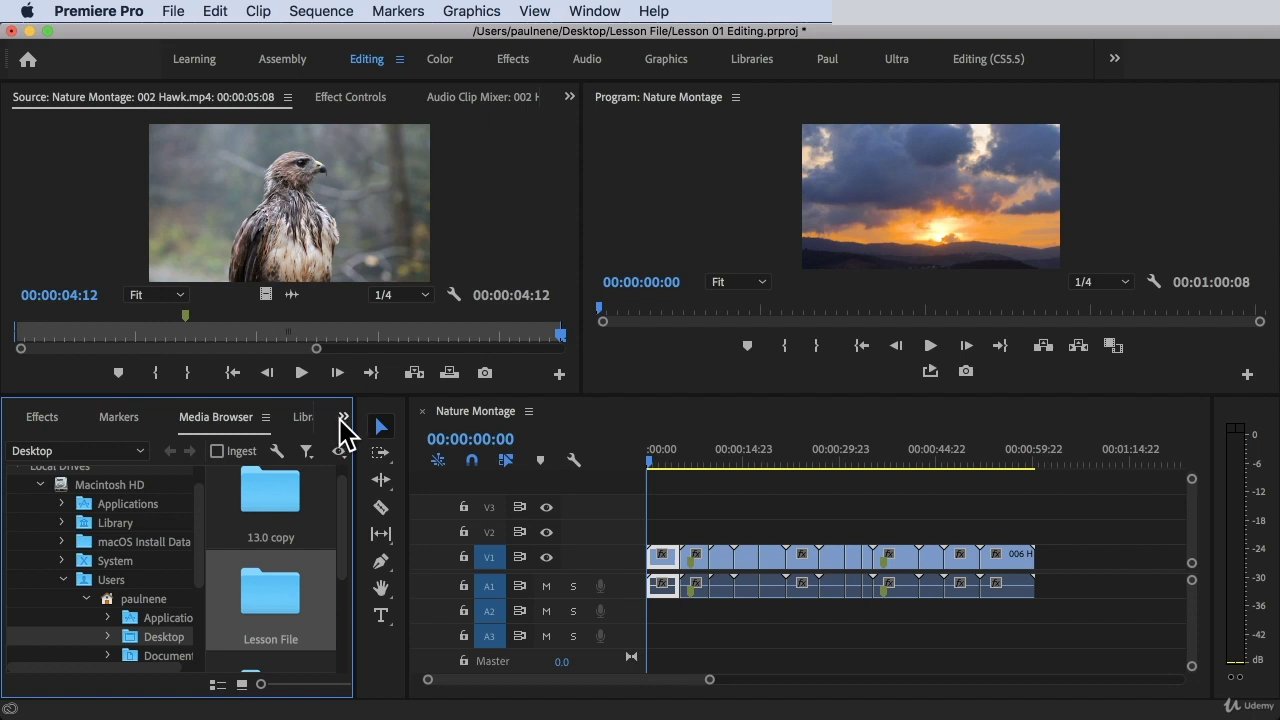
click(344, 418)
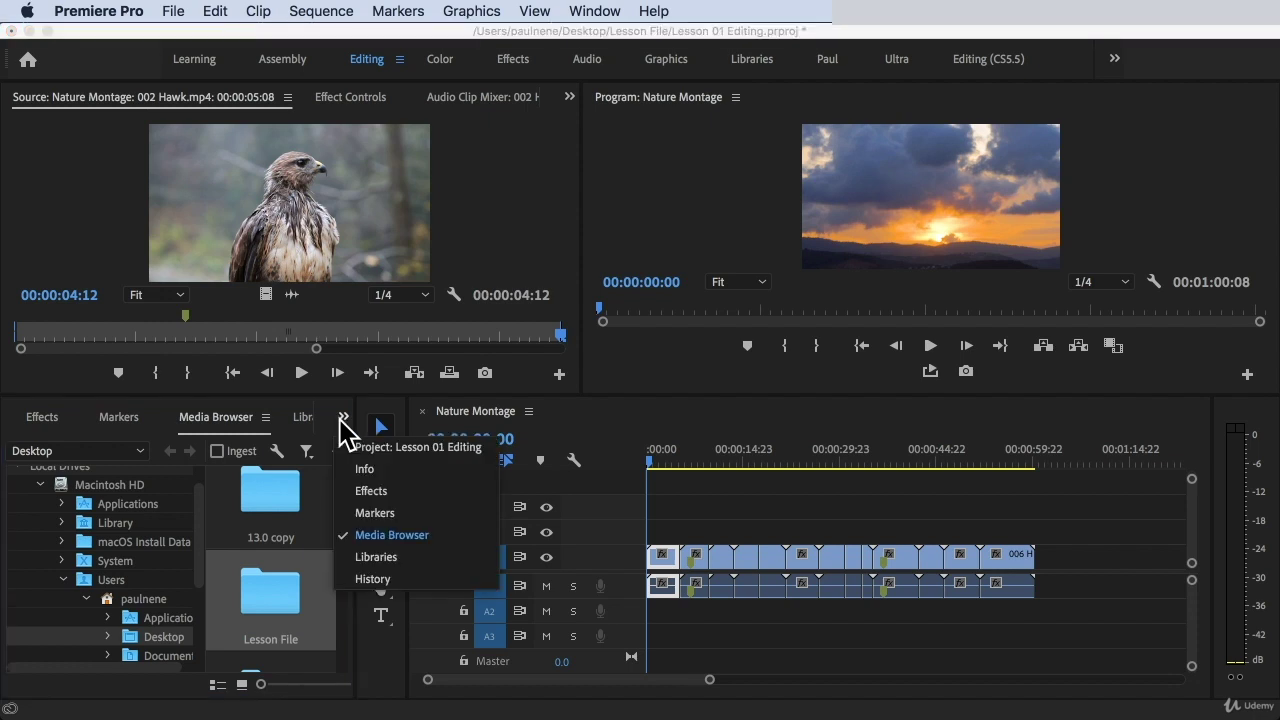
click(376, 532)
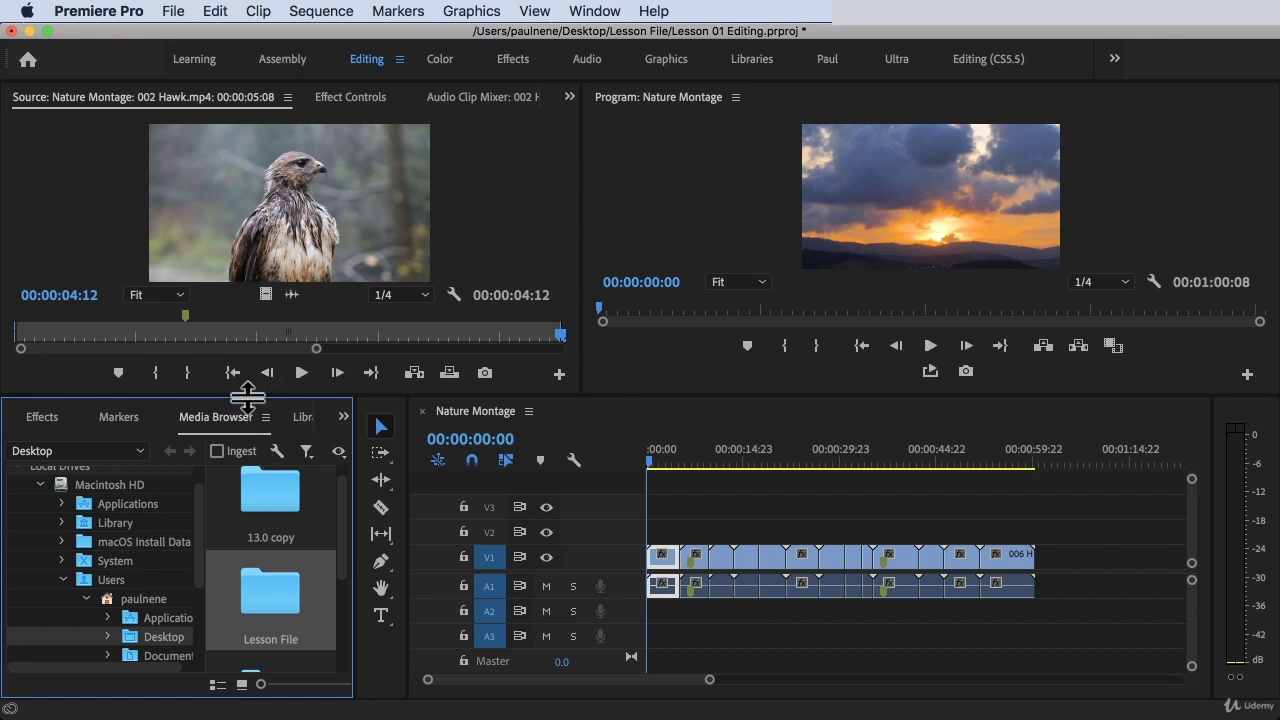
- Raise the monitor divider and widen the Media Browser so the four Desktop folders show as larger tiles
drag(249, 380, 248, 313)
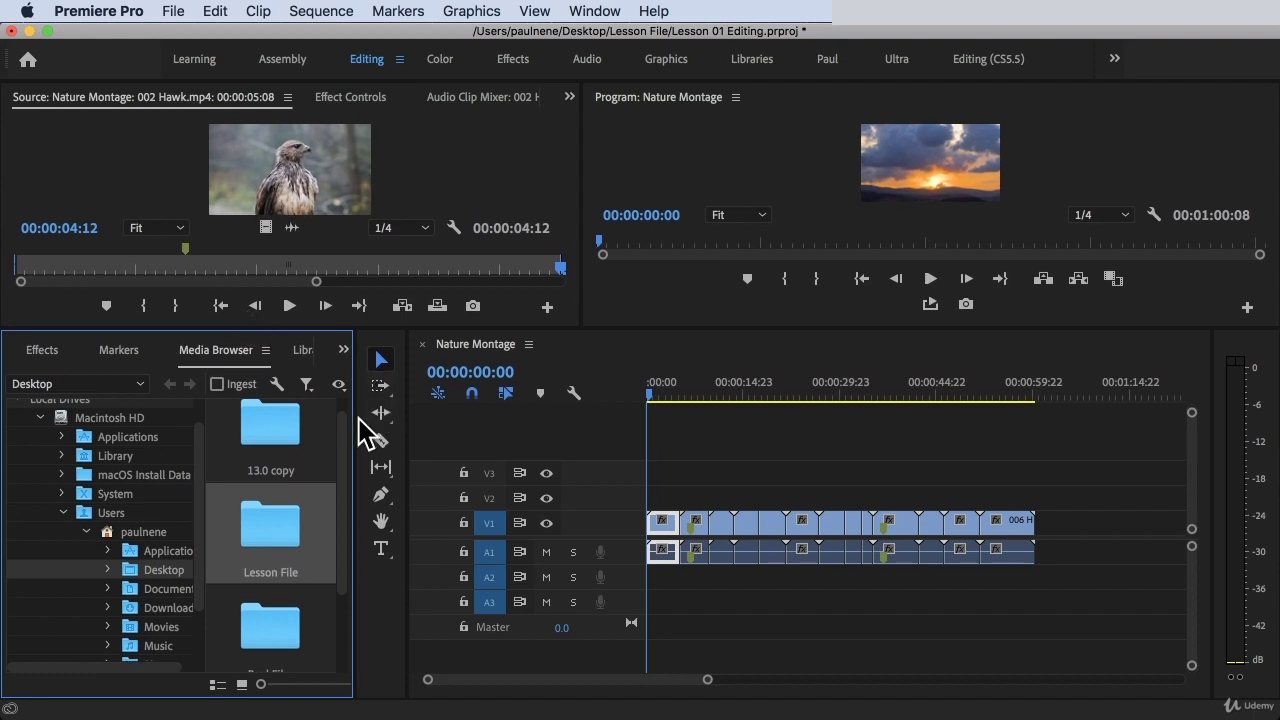
drag(357, 420, 479, 424)
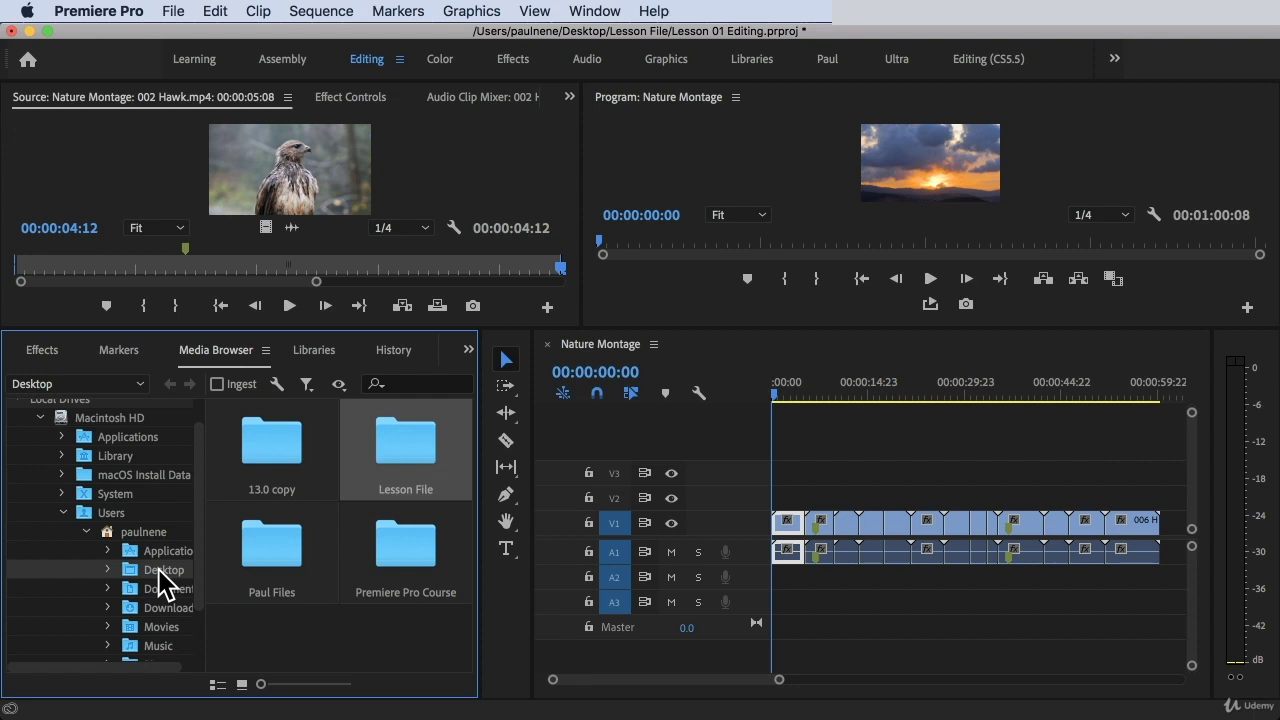
right_click(413, 461)
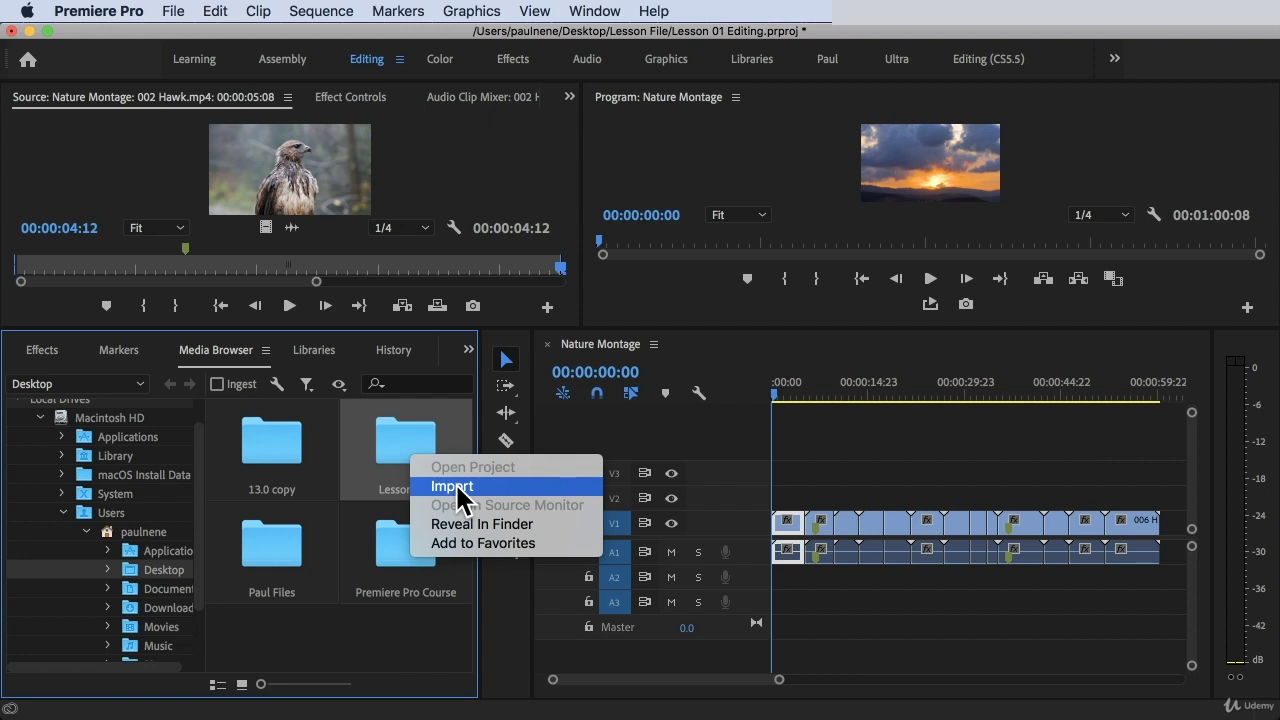
click(300, 440)
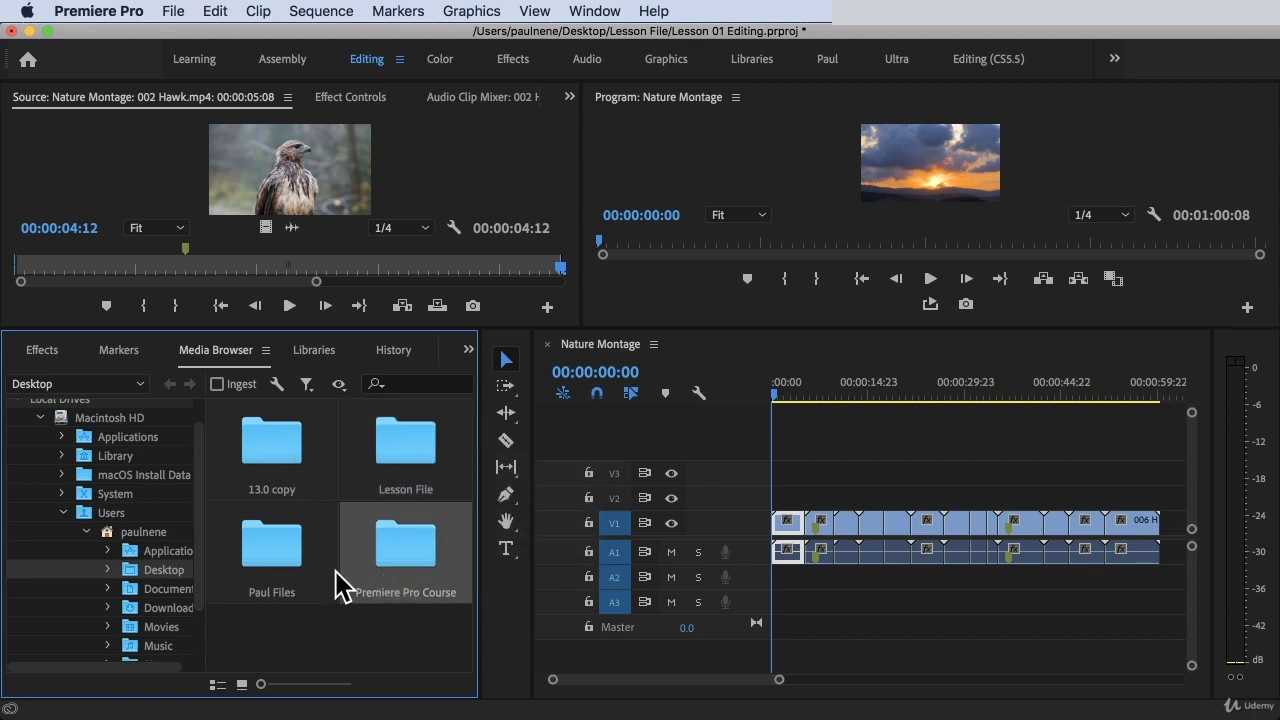
right_click(391, 455)
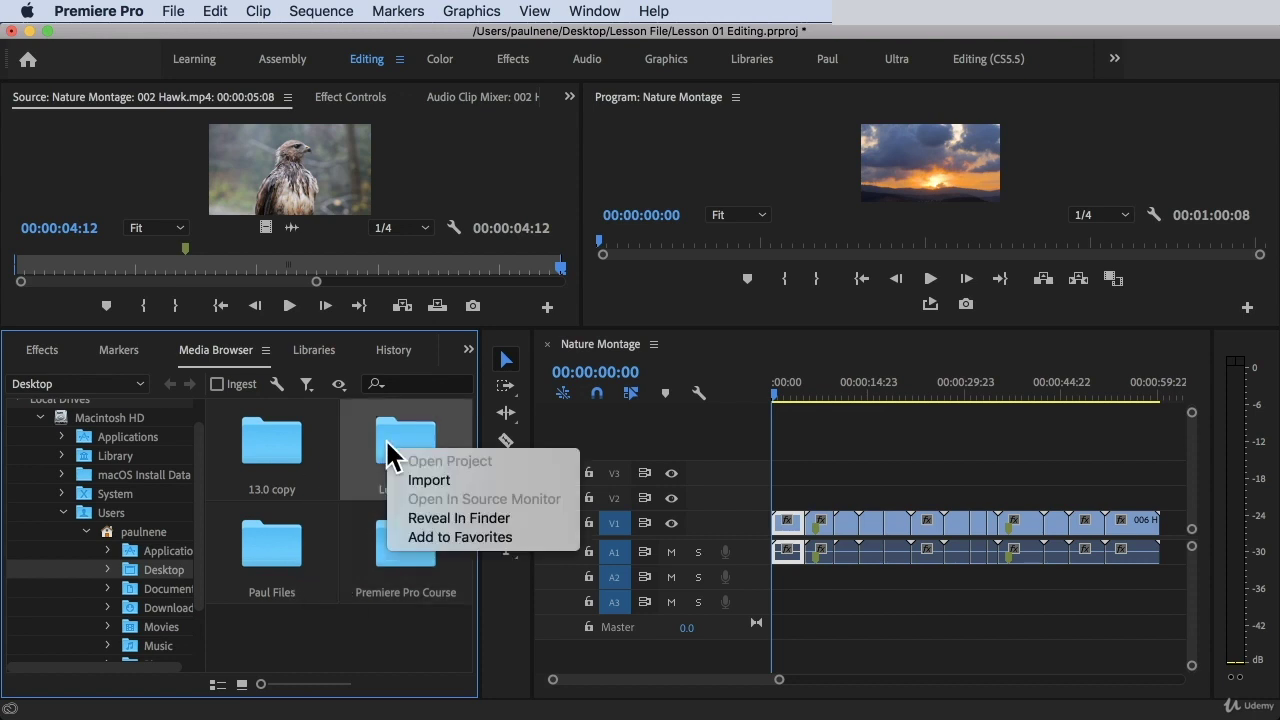
click(320, 637)
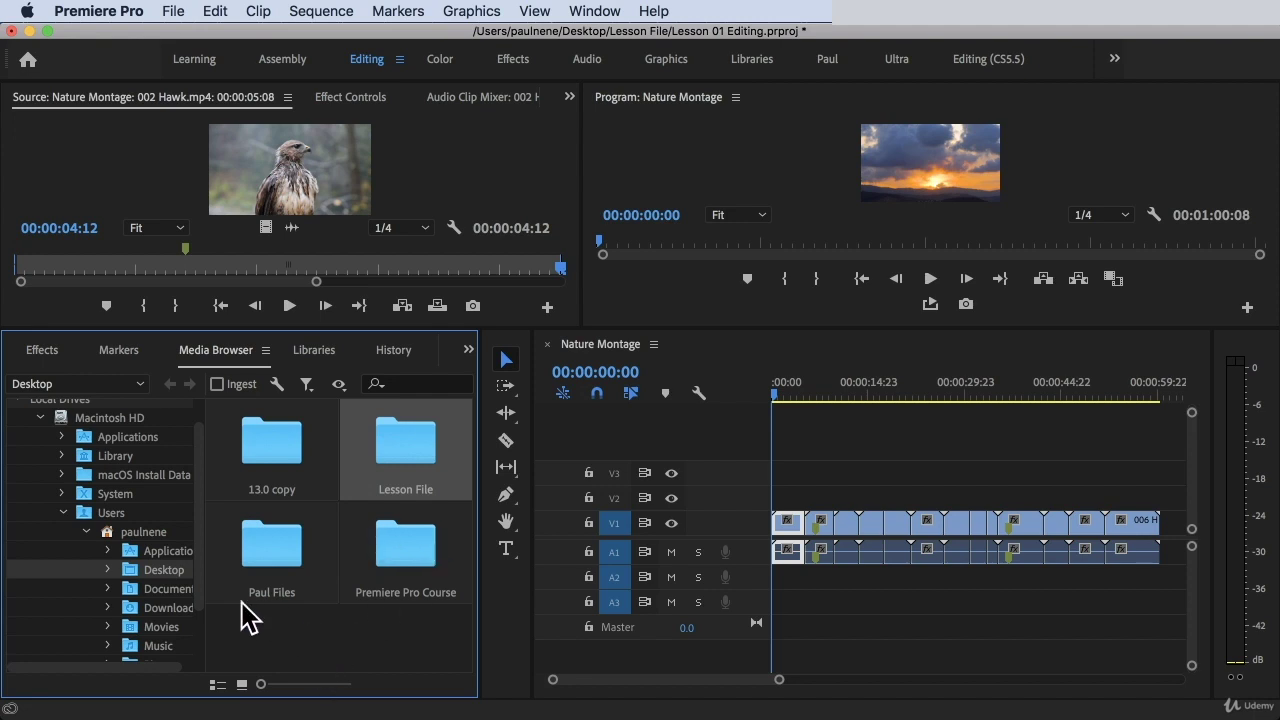
- Bring the Project panel to the front, maximizing it briefly with ` and restoring it
click(86, 531)
key(shift+1)
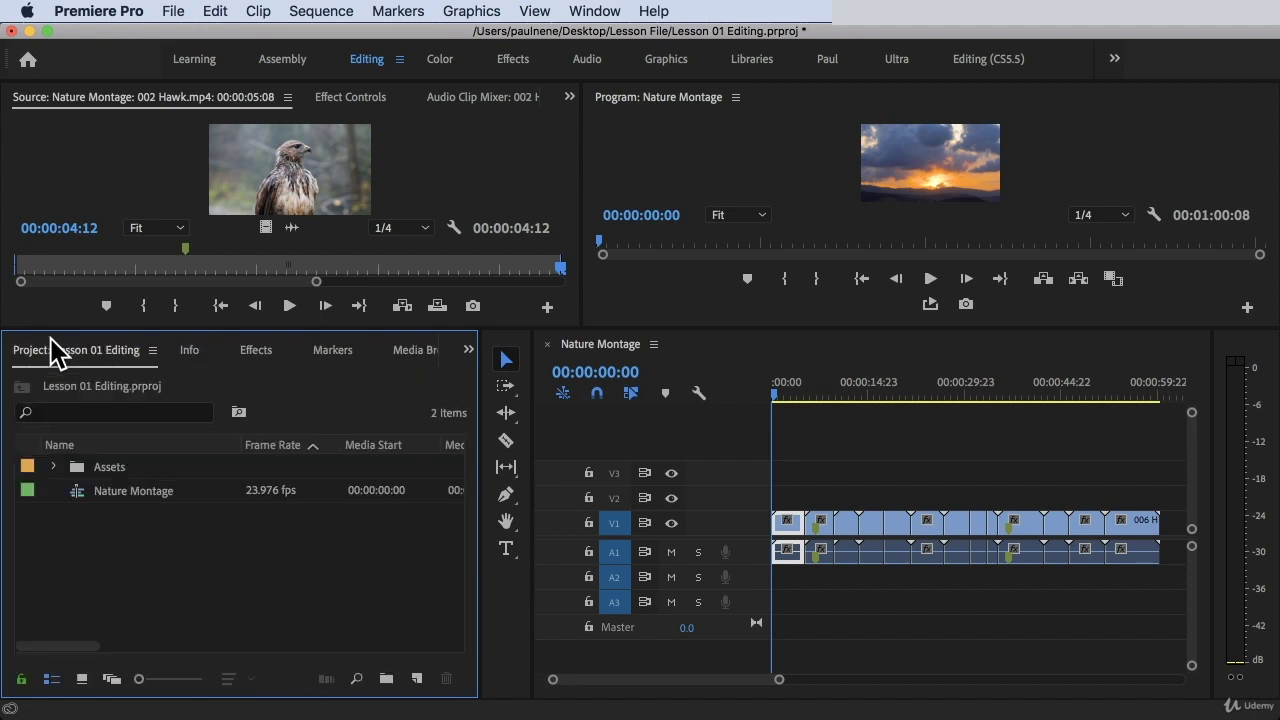
key(grave)
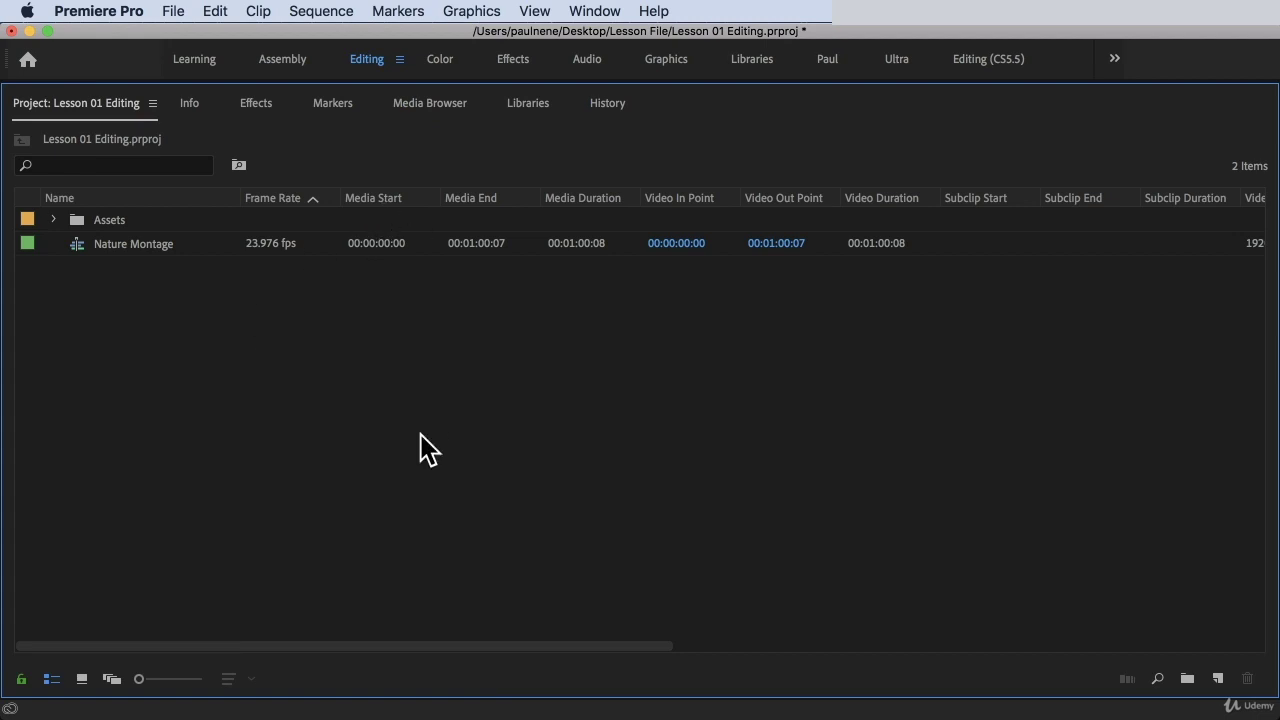
key(grave)
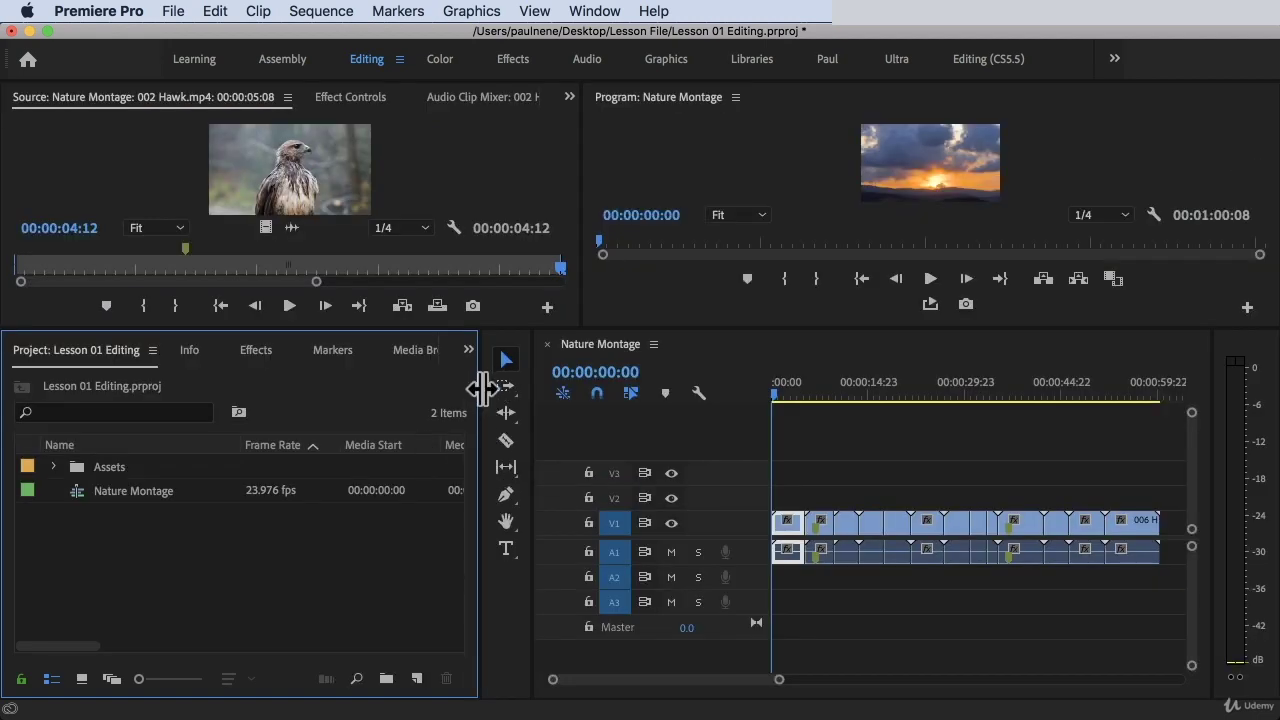
- Narrow the Project panel, widen the timeline, and make the Source and Program monitors taller
drag(481, 386, 431, 389)
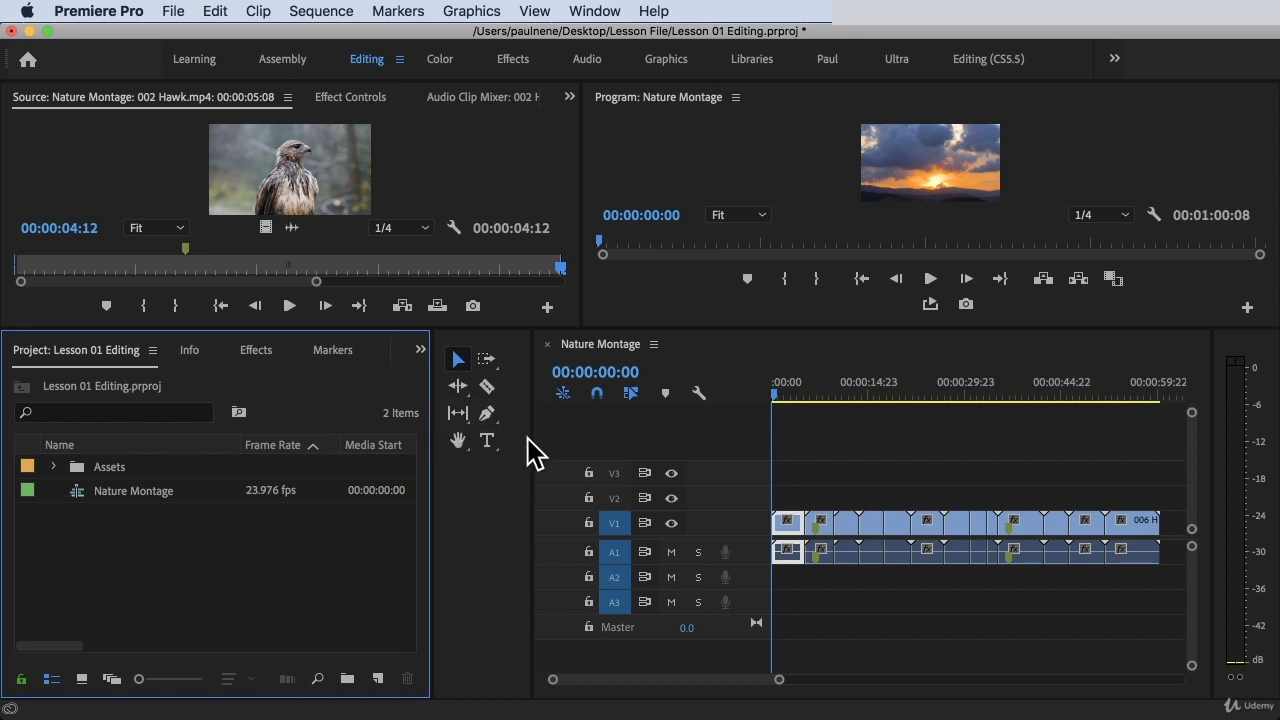
drag(533, 443, 424, 440)
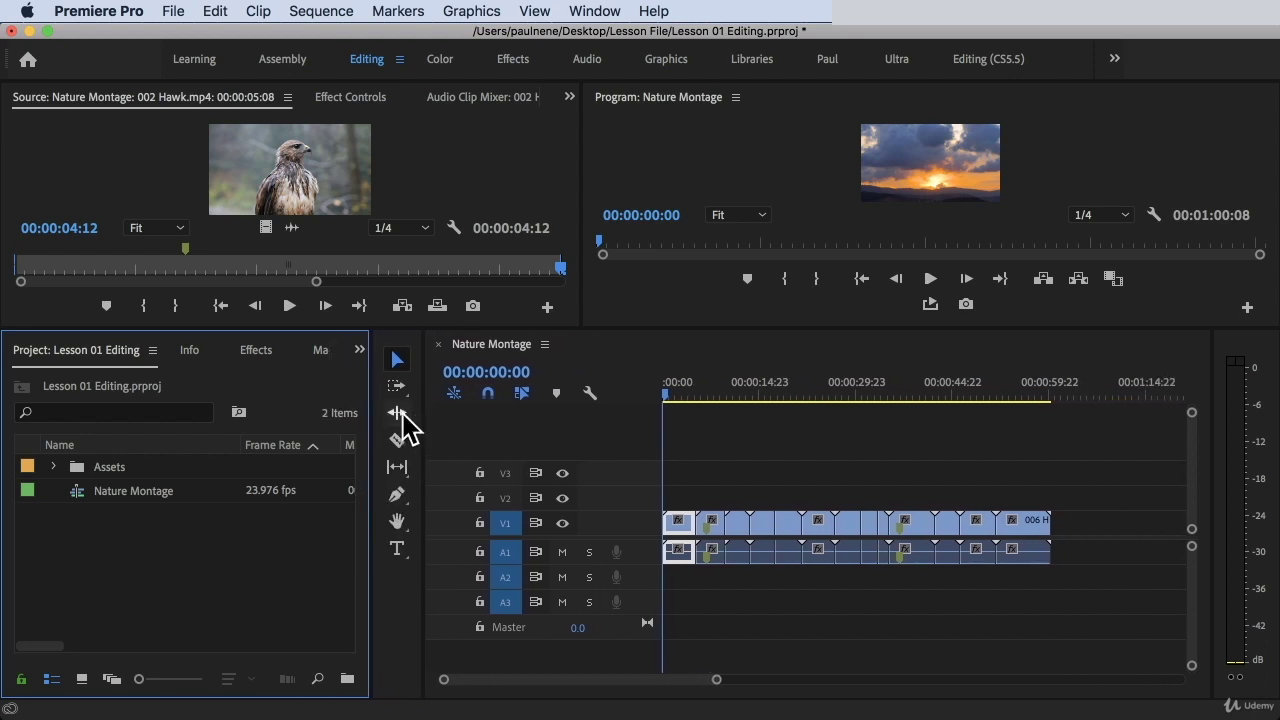
drag(261, 328, 261, 384)
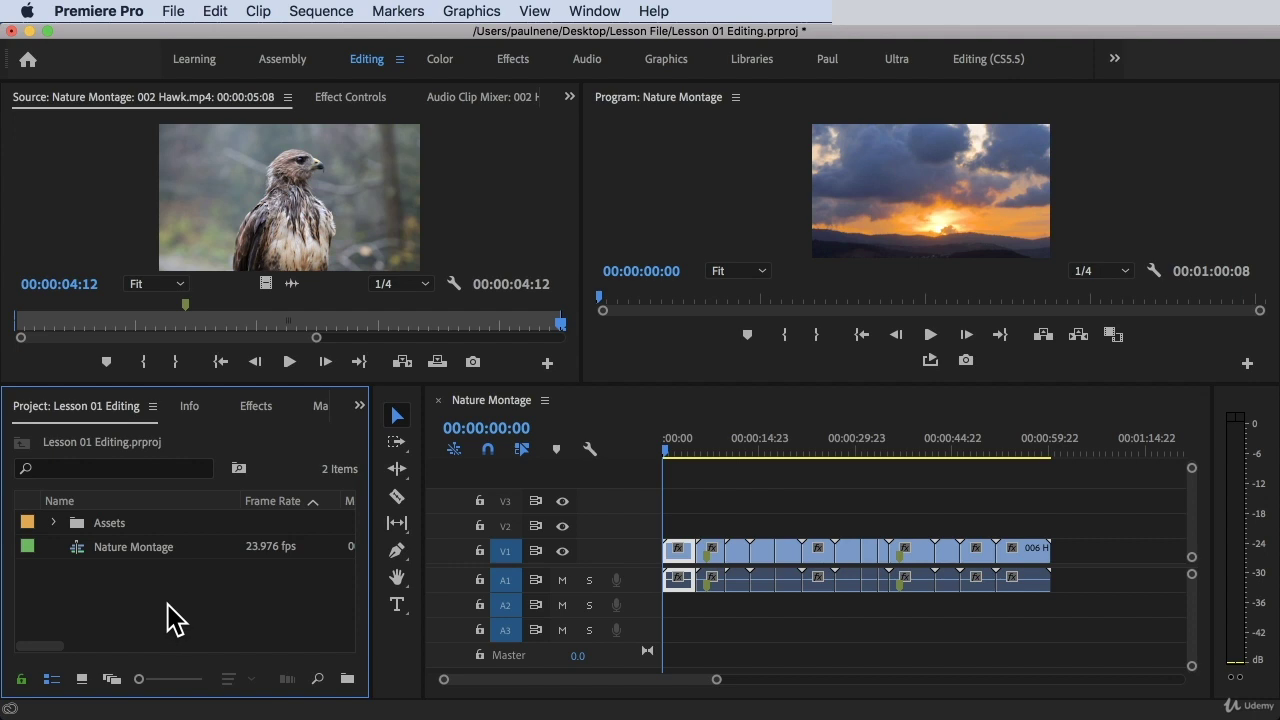
double_click(167, 604)
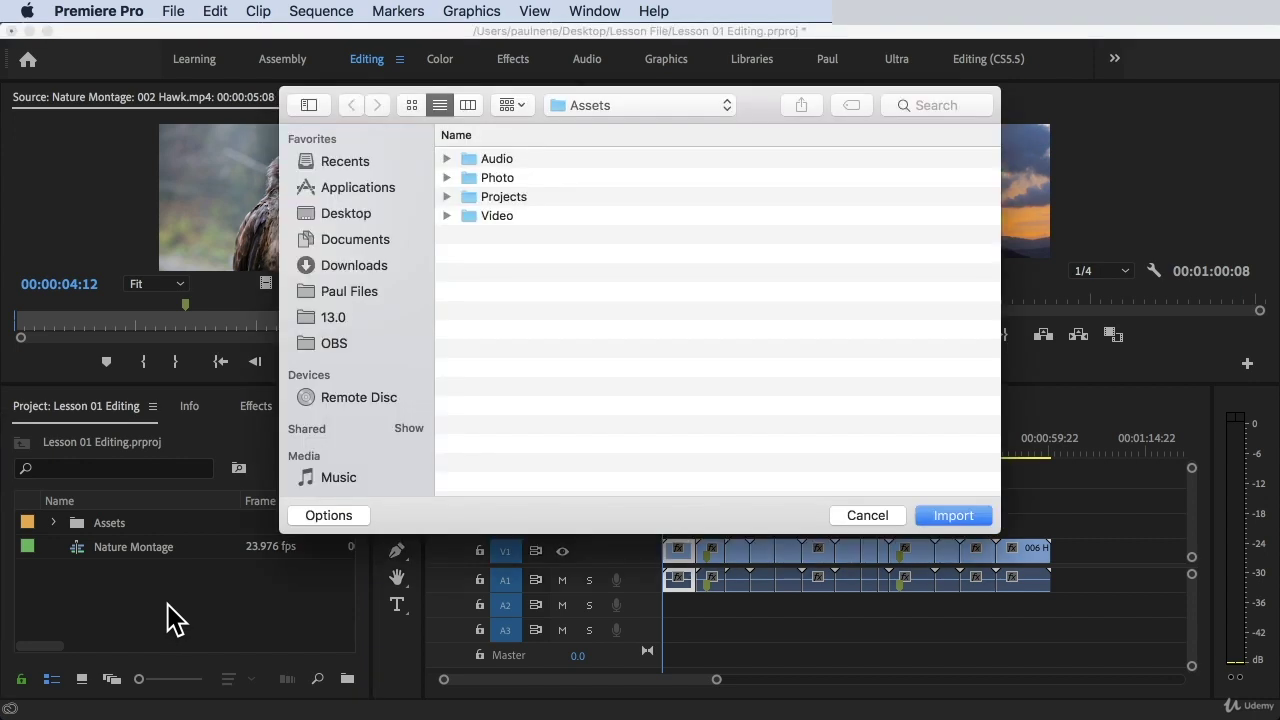
click(503, 158)
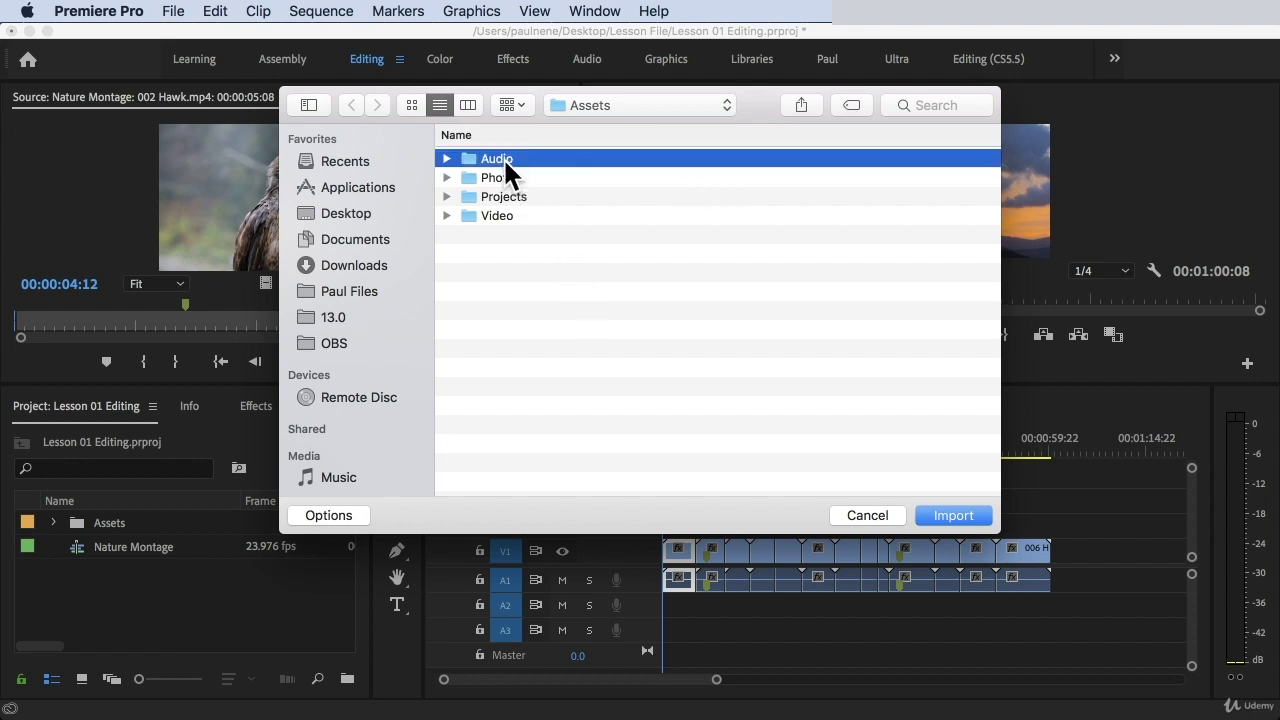
click(503, 178)
click(503, 197)
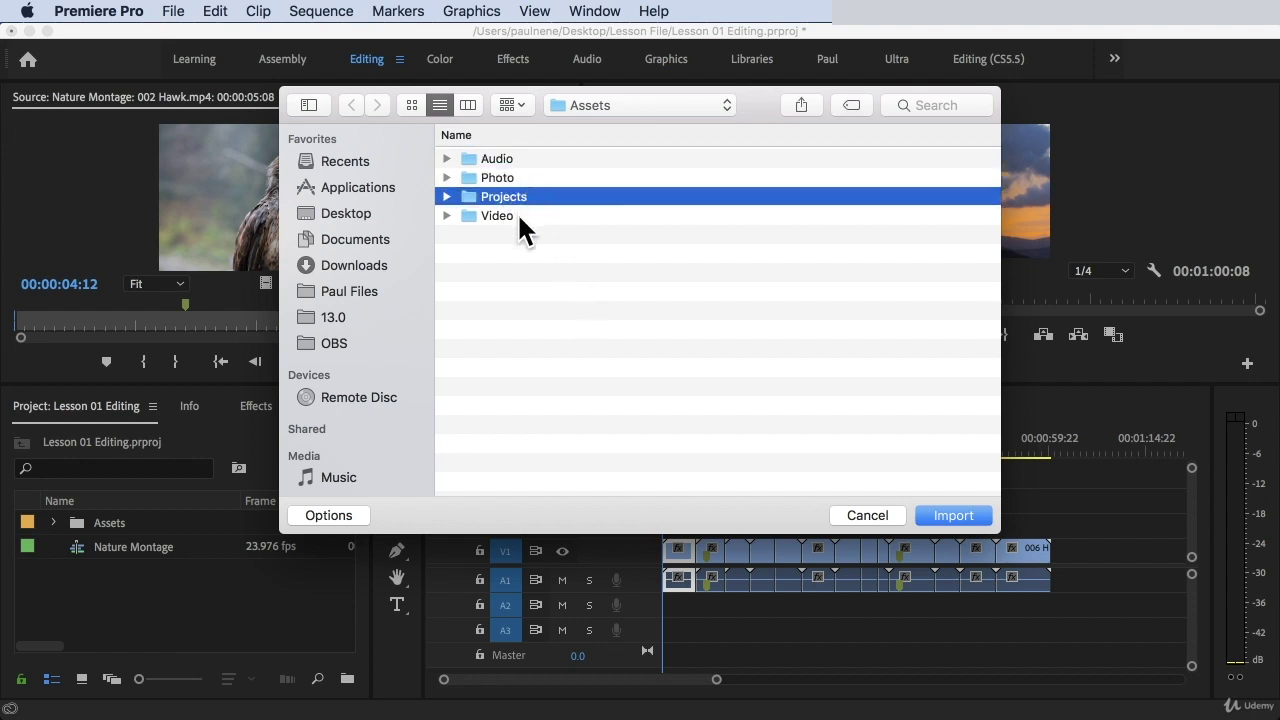
click(505, 216)
click(931, 516)
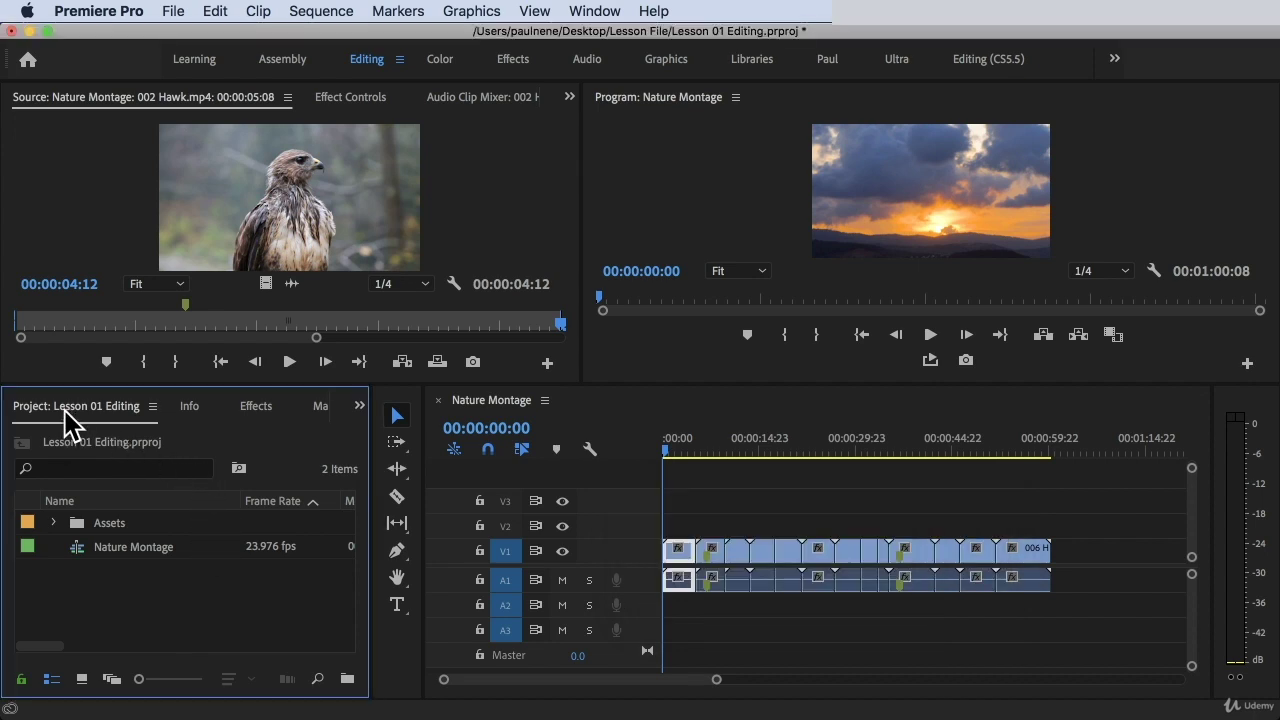
- Import the Audio folder from Assets into the project as a bin
double_click(148, 601)
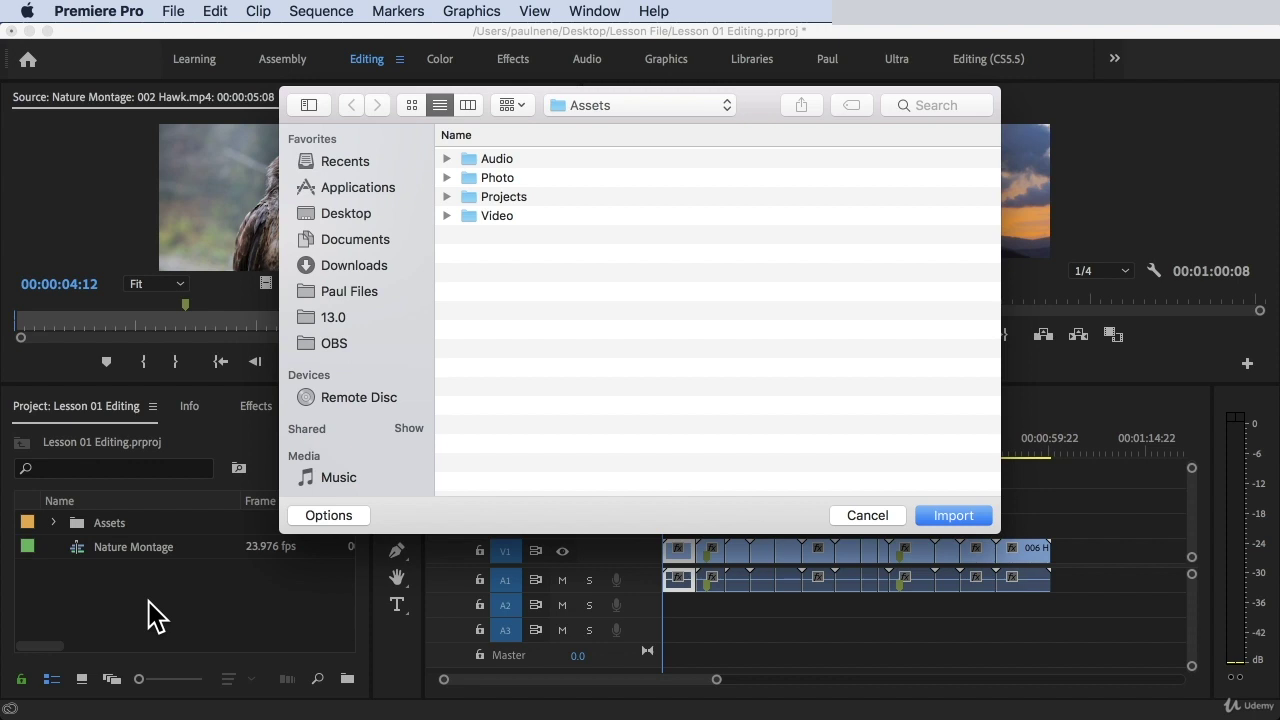
click(498, 177)
click(505, 158)
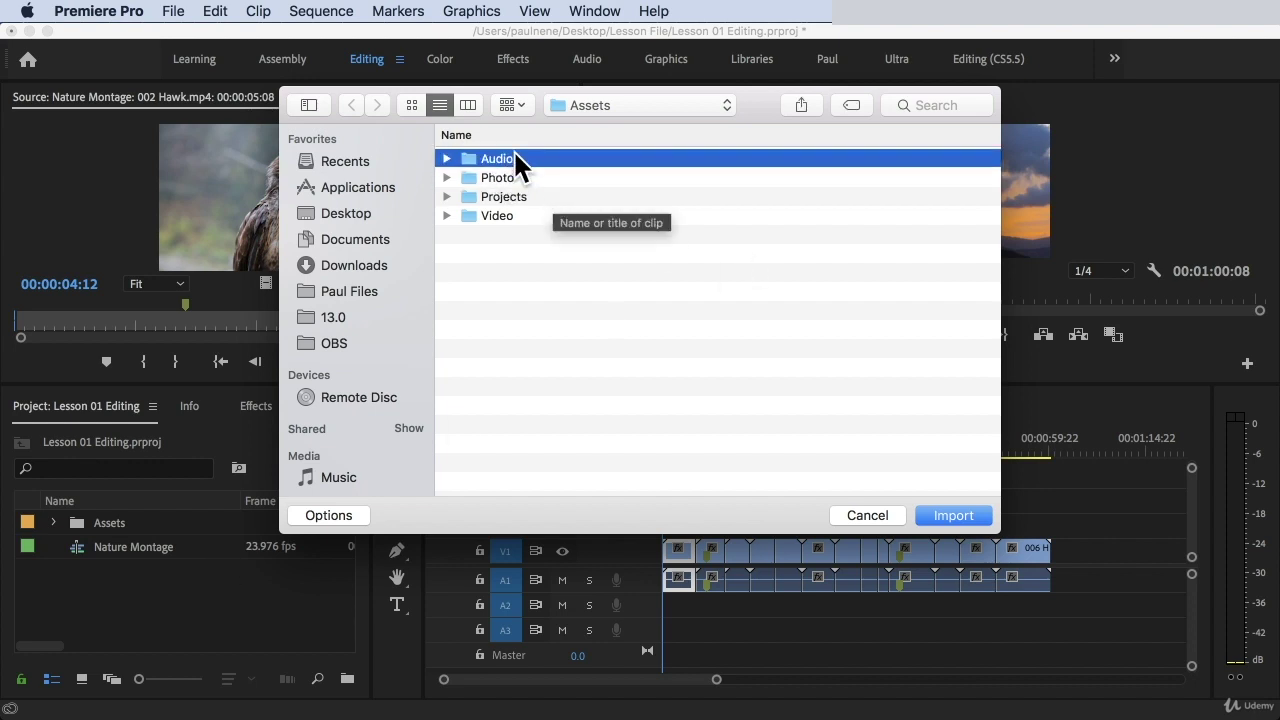
click(953, 515)
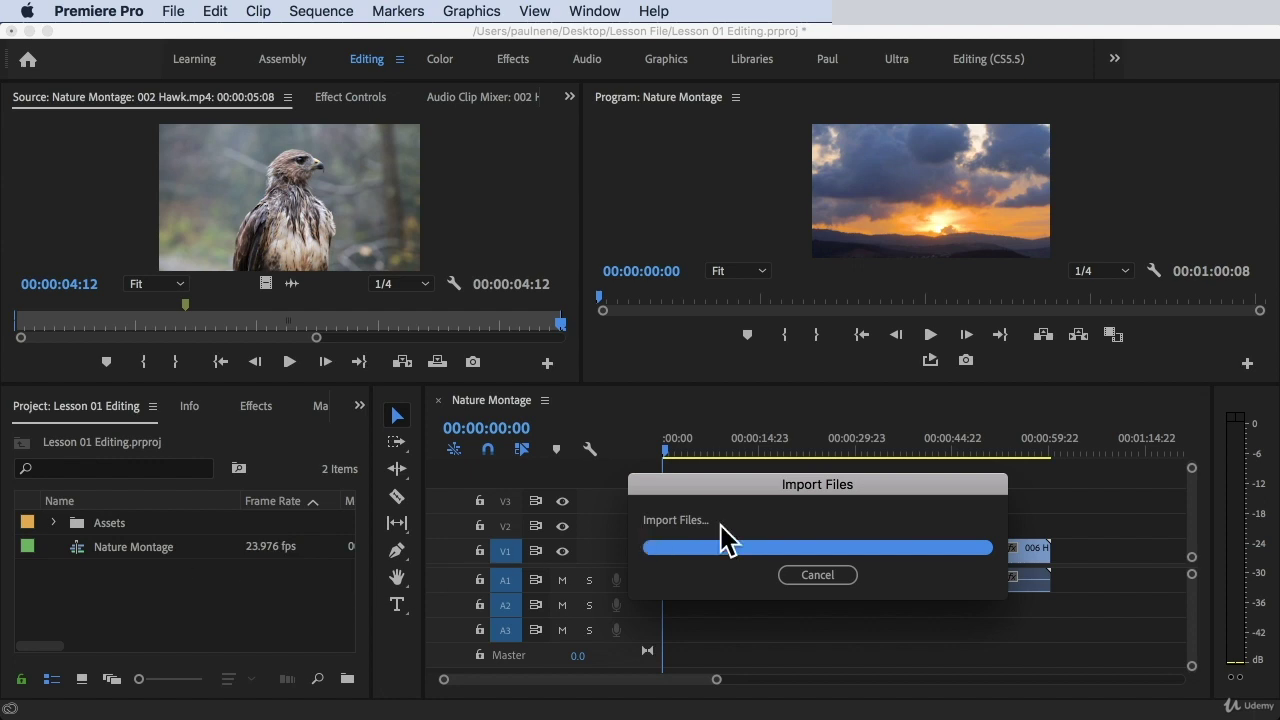
- Select the new Audio bin, edit its name, and clear the selection
click(160, 645)
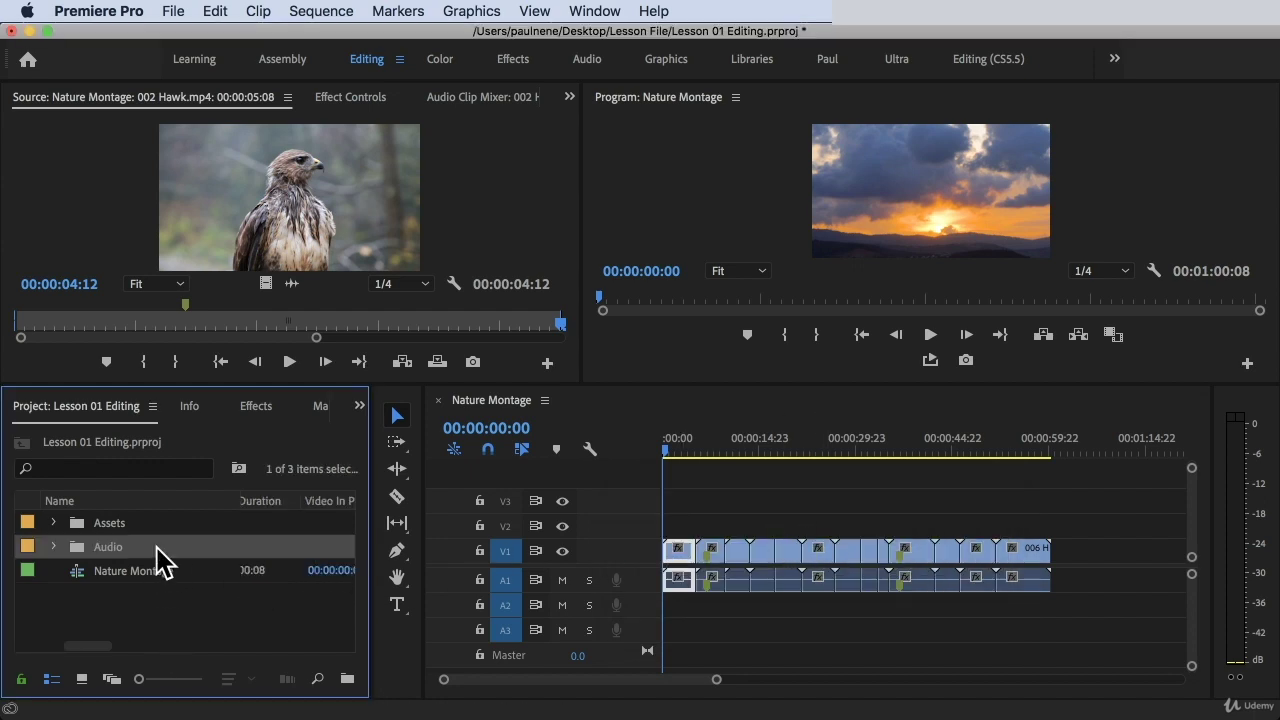
click(157, 548)
click(187, 604)
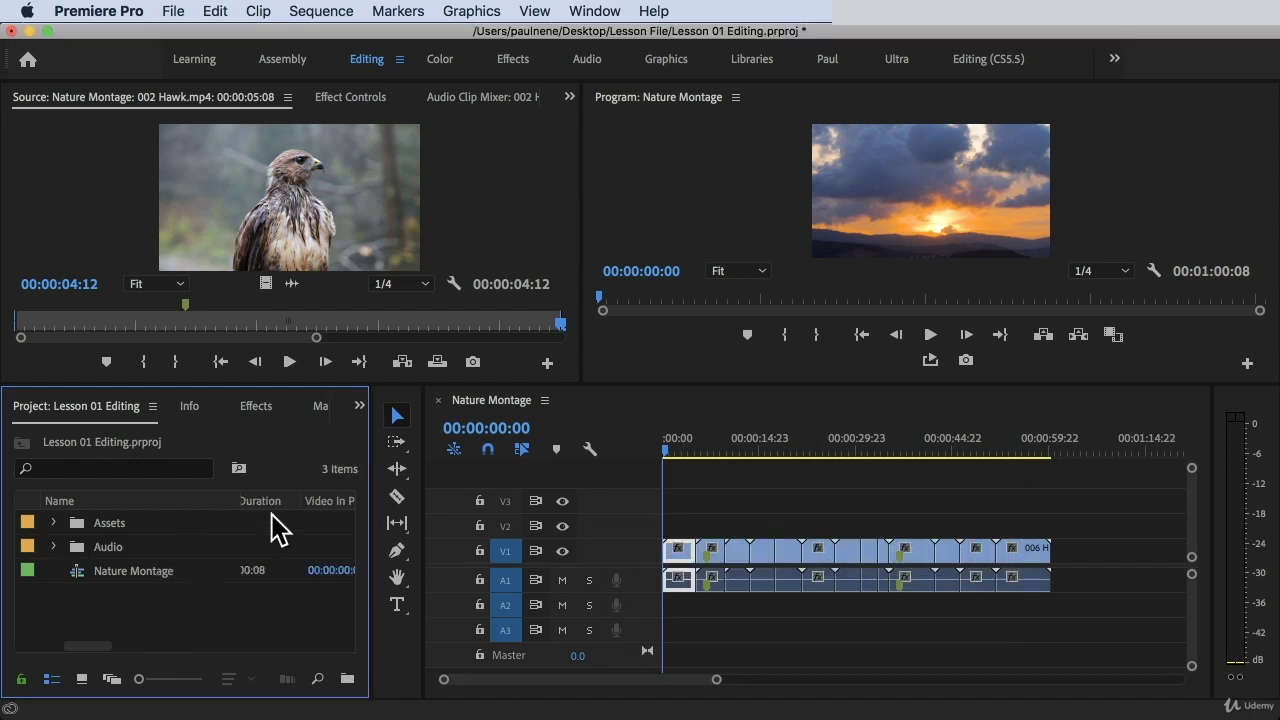
key(super+z)
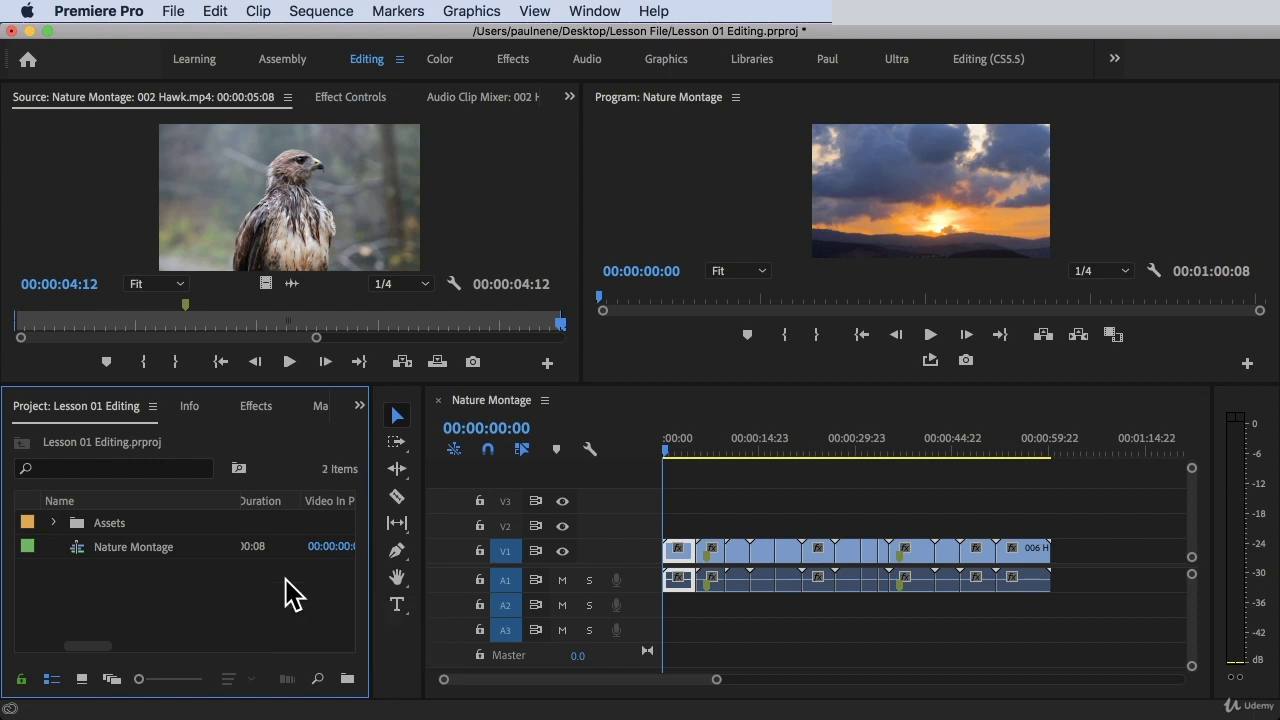